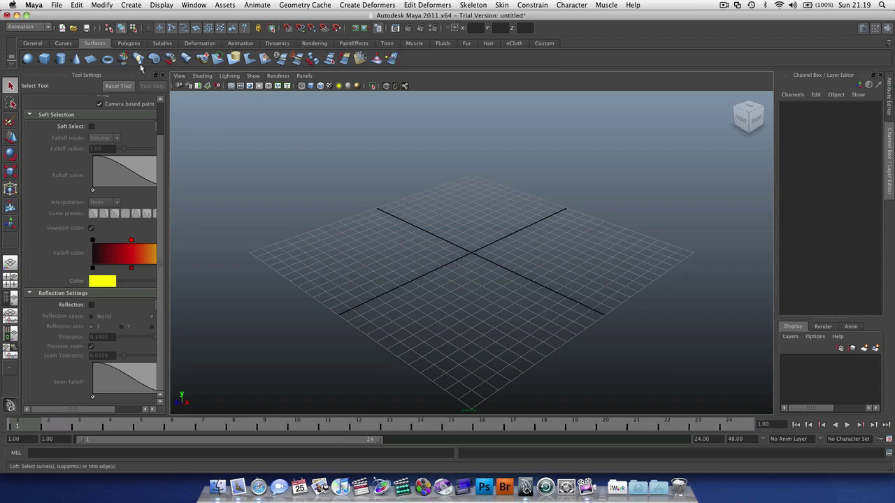
Step: Create a polygon cube on the front-left quarter of the grid, centred at about X -6.9, Y 4.6, Z 6.4
click(123, 43)
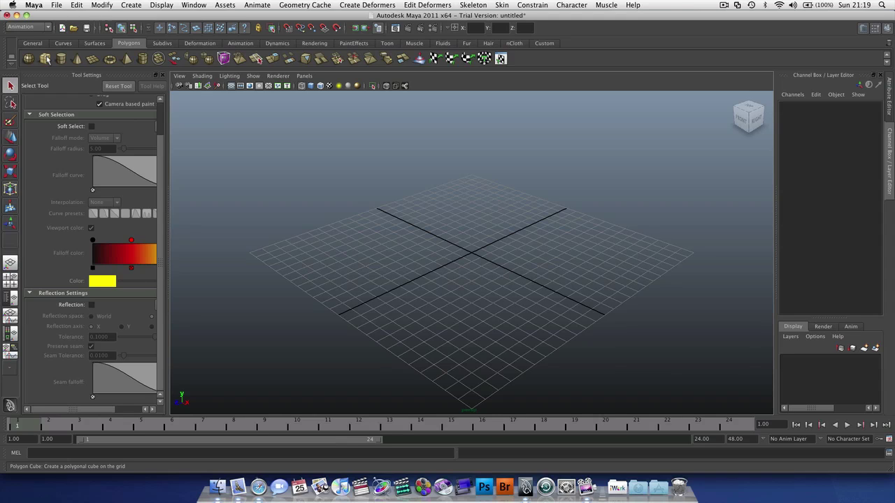
click(45, 58)
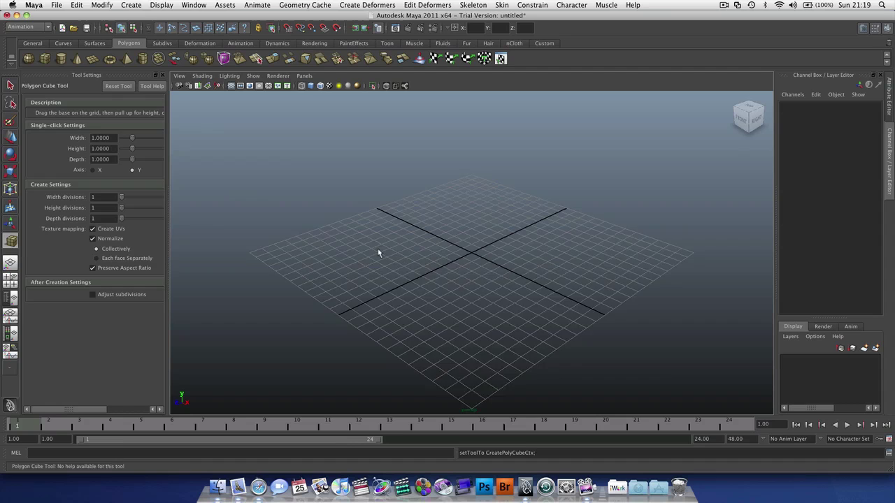
alt+drag(378, 252, 399, 295)
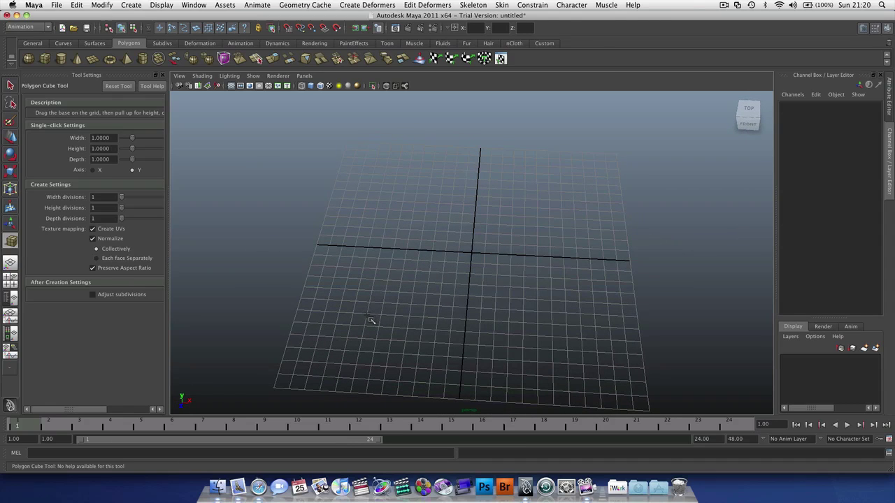
drag(369, 321, 438, 291)
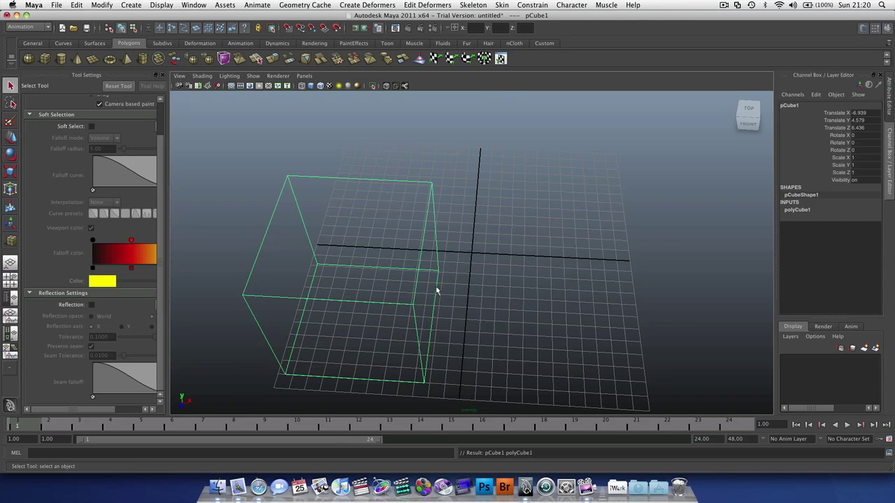
Step: Switch the viewport from wireframe to smooth-shaded display so the cube appears solid
alt+drag(493, 292, 632, 258)
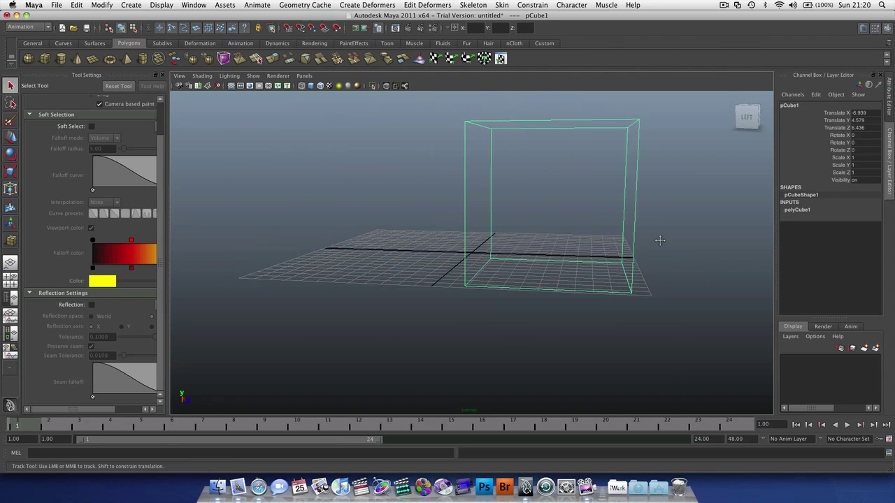
alt+middle_drag(657, 242, 587, 275)
alt+right_drag(593, 269, 622, 263)
alt+drag(621, 264, 549, 250)
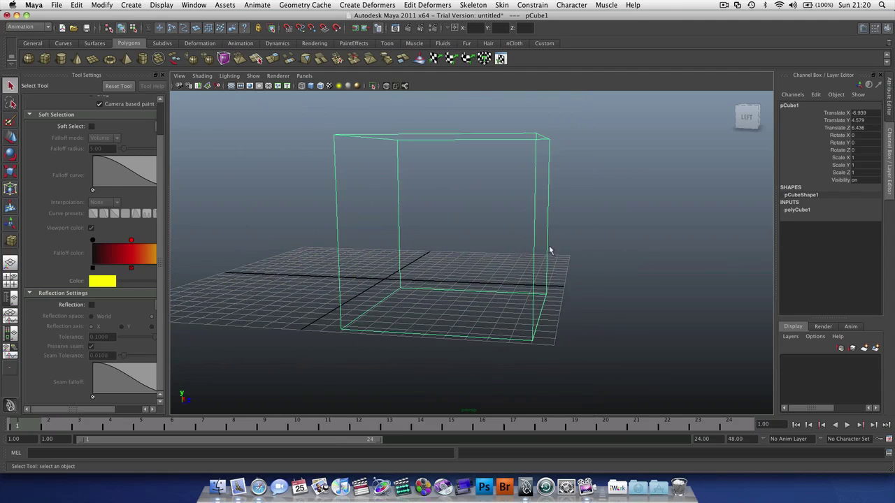
alt+drag(580, 281, 648, 277)
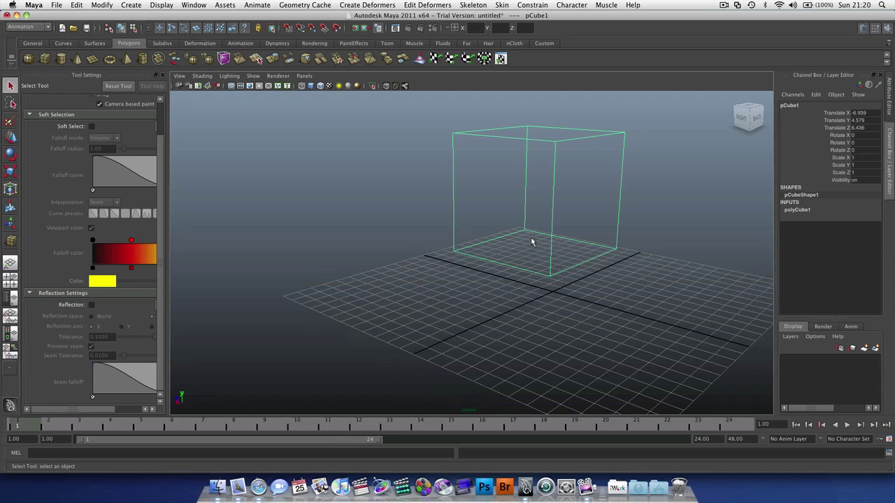
key(5)
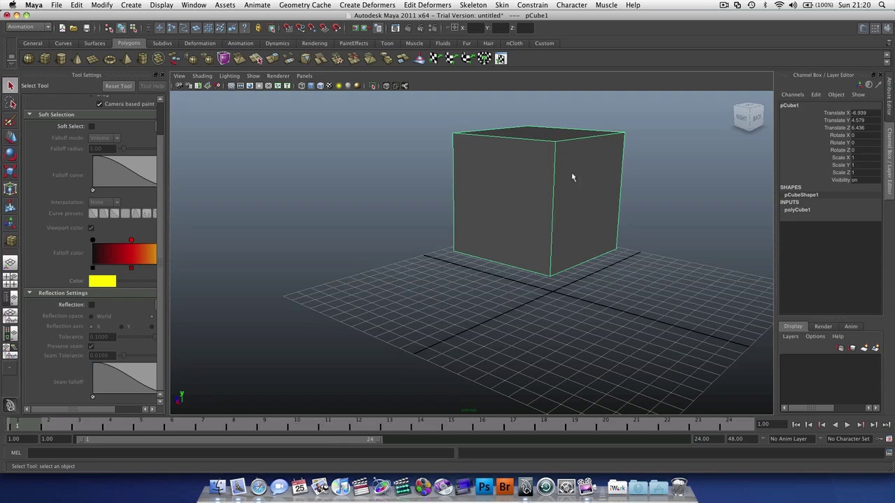
Step: Put the cube into face selection mode and select one of its vertical side faces
mouse_move(469, 179)
alt+mouse_down()
mouse_move(457, 186)
mouse_move(468, 168)
alt+mouse_up()
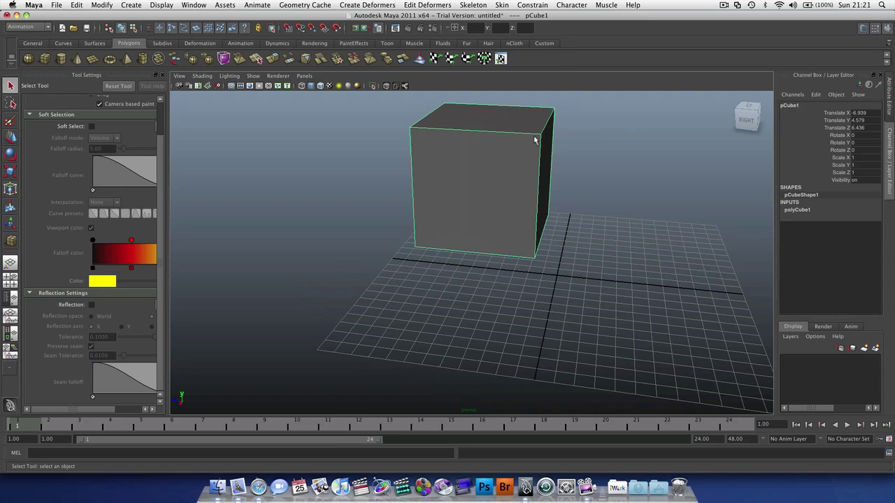
alt+drag(534, 141, 507, 160)
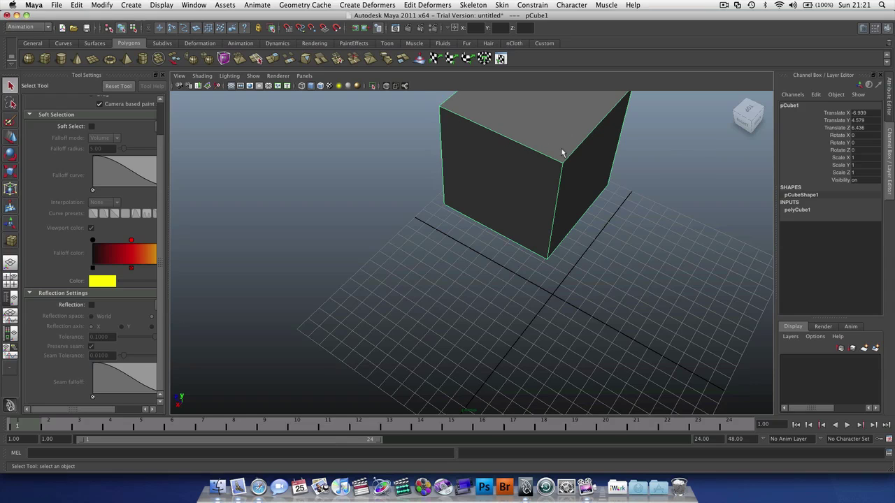
alt+drag(613, 130, 651, 104)
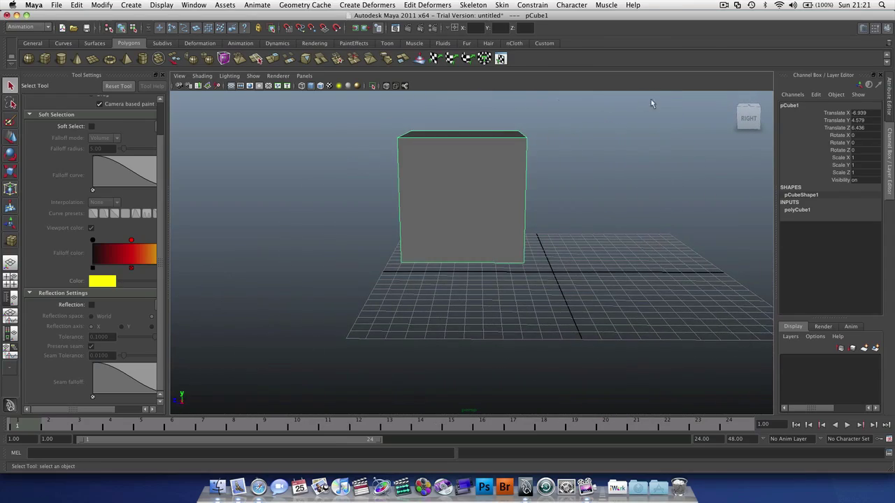
scroll(501, 166, up, 3)
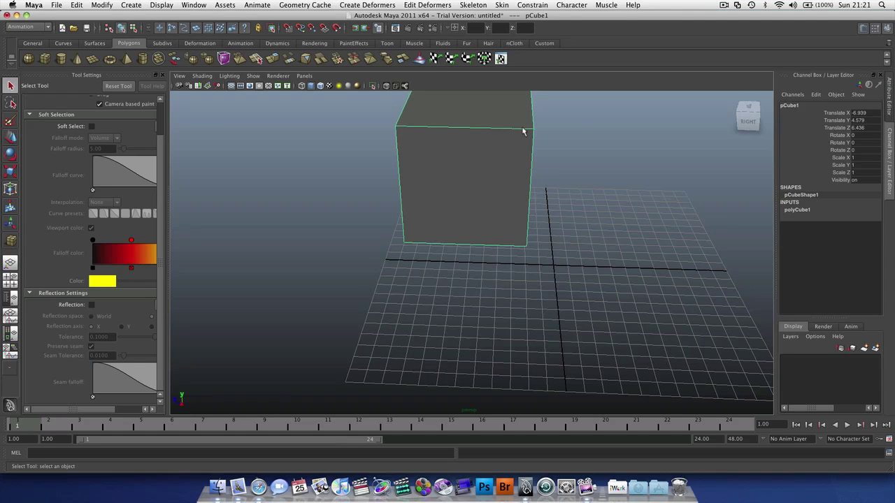
alt+drag(523, 168, 483, 172)
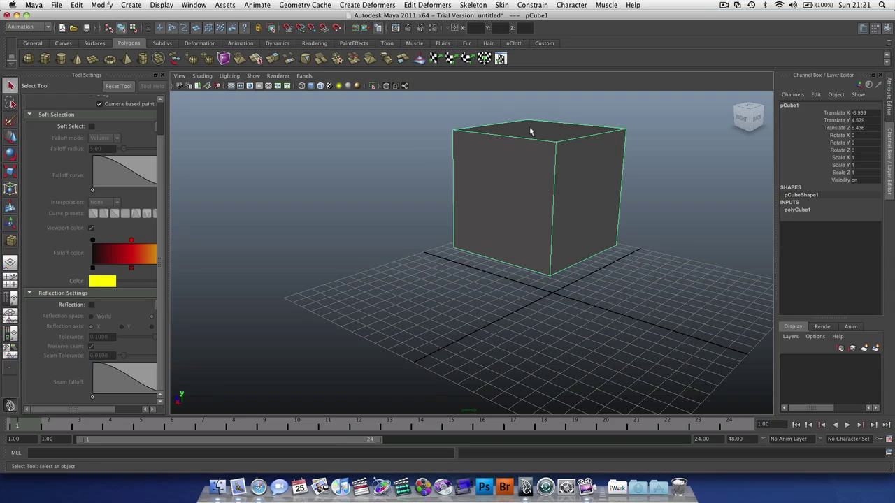
alt+drag(535, 195, 553, 207)
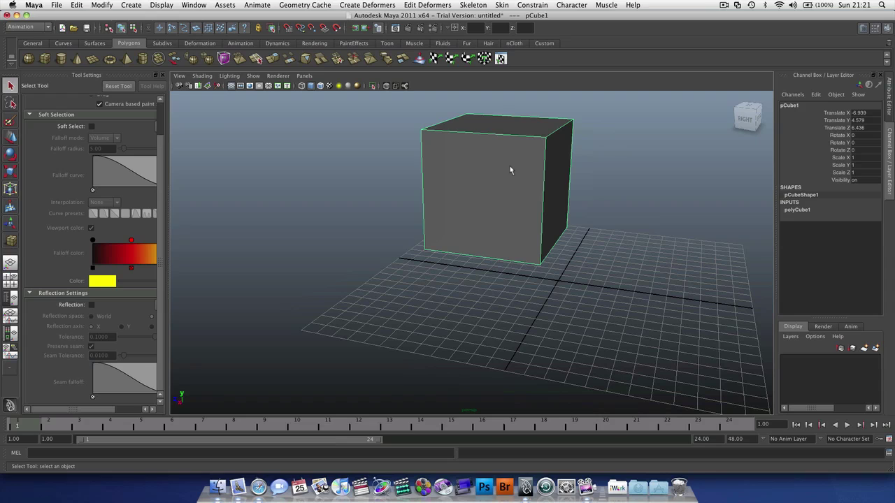
right_drag(510, 168, 532, 159)
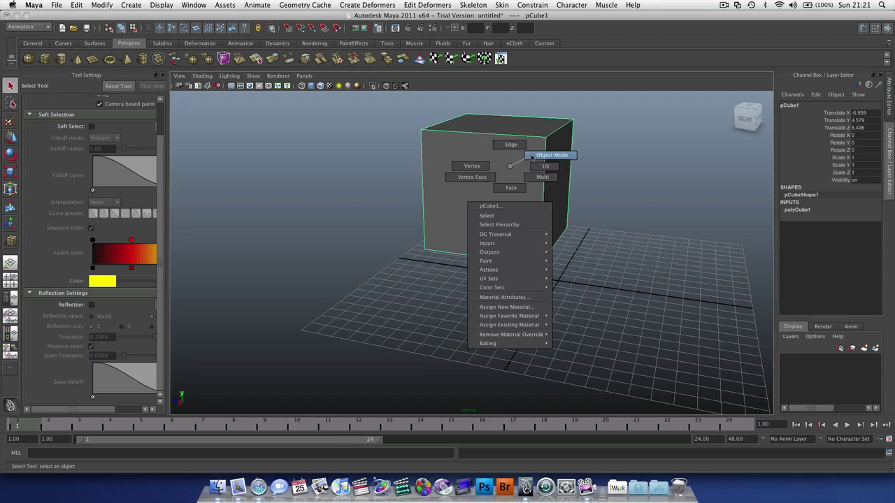
right_drag(531, 156, 504, 186)
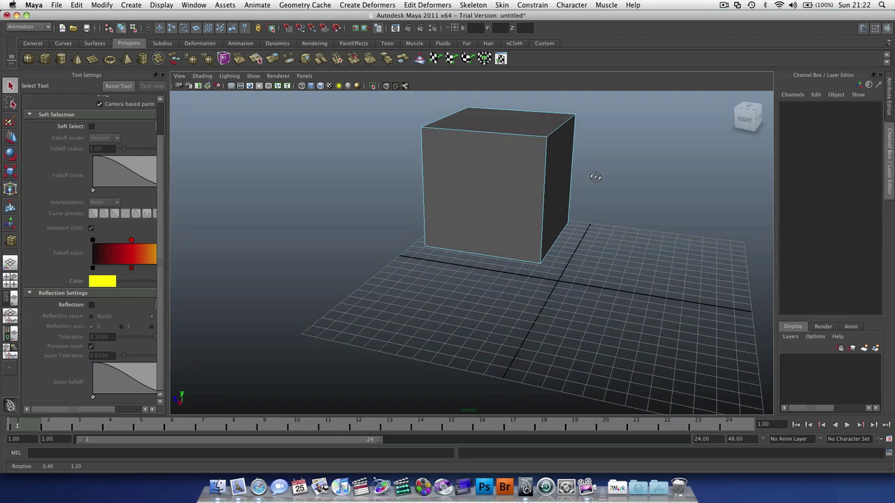
alt+drag(595, 177, 566, 193)
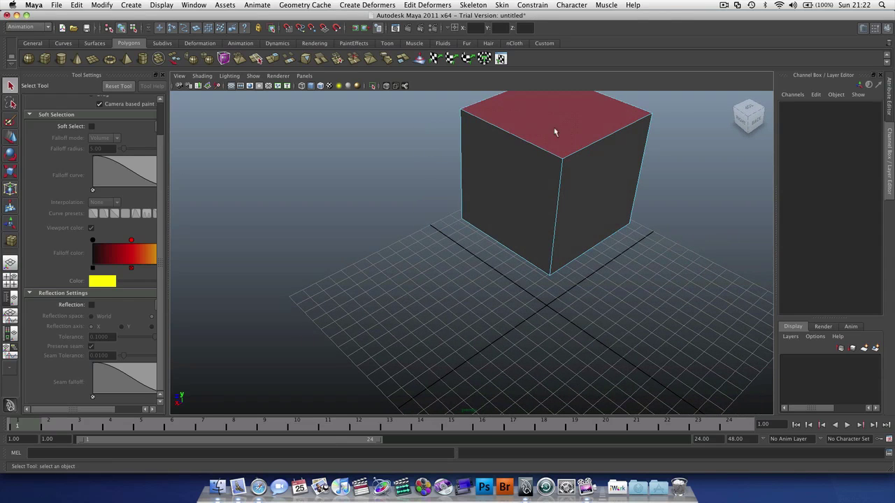
click(496, 199)
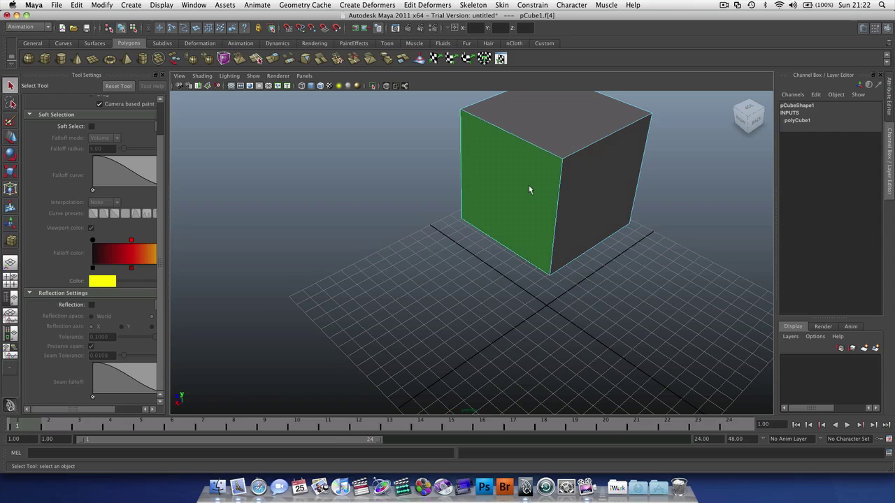
Step: Select the cube's near top corner in vertex mode, and the two top edges meeting there in edge mode
right_drag(528, 185, 496, 185)
click(559, 165)
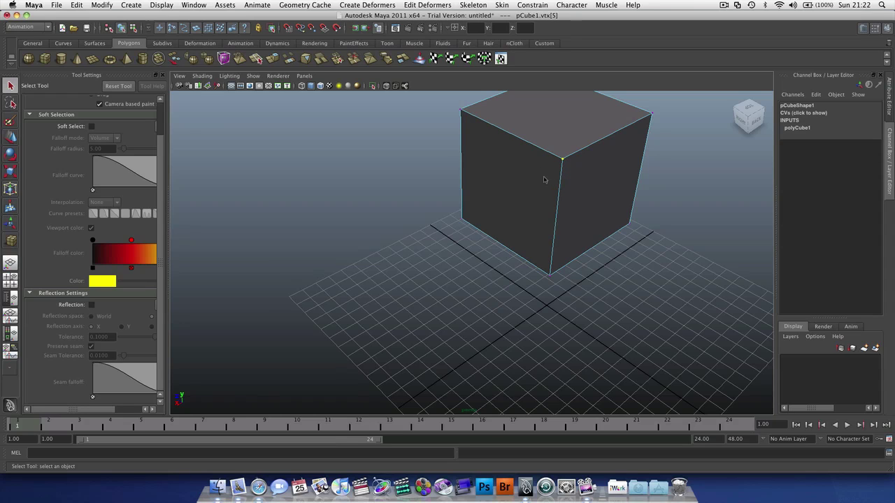
right_drag(544, 178, 547, 158)
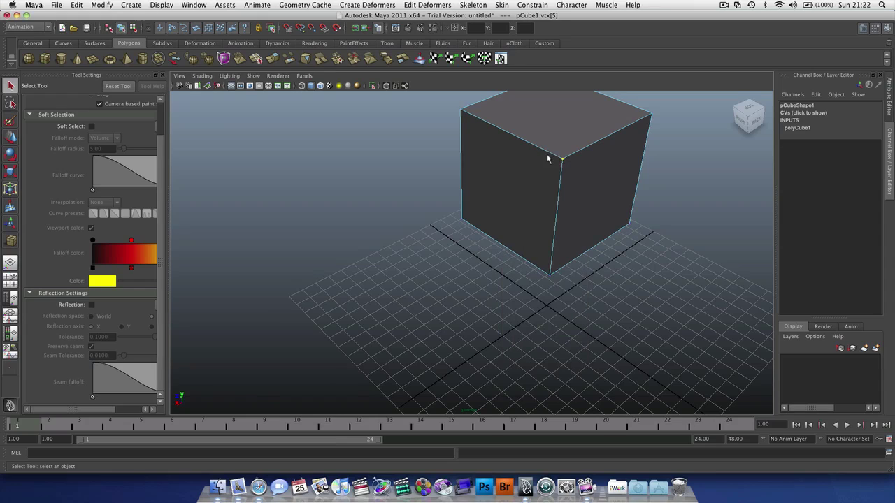
click(599, 140)
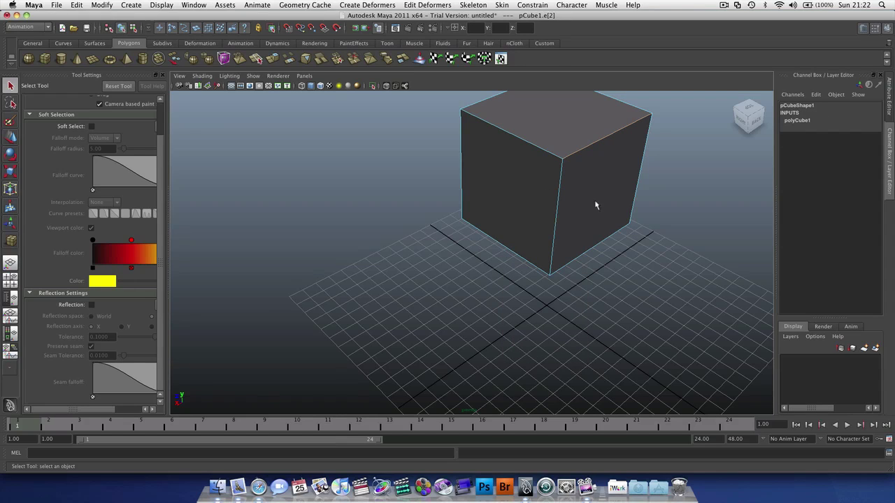
shift+click(545, 148)
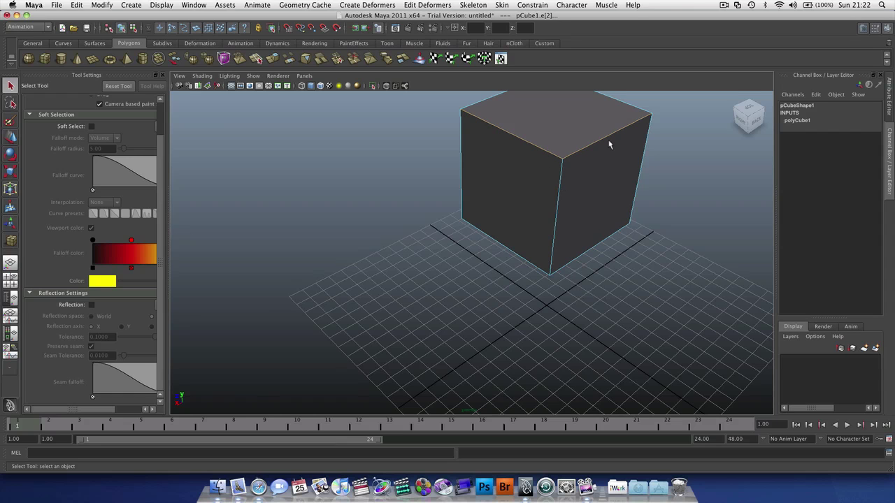
Step: Select the cube's side face in face mode and move it outward to stretch the cube into a longer box
alt+drag(596, 147, 612, 205)
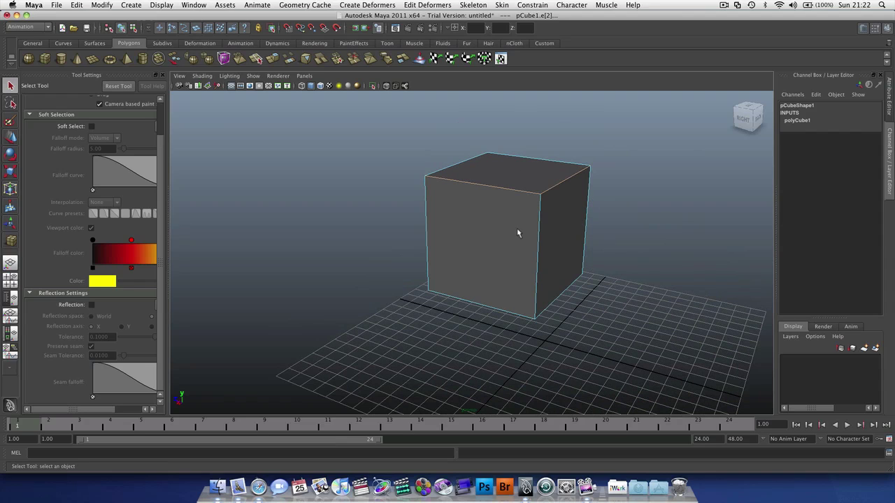
right_click(539, 200)
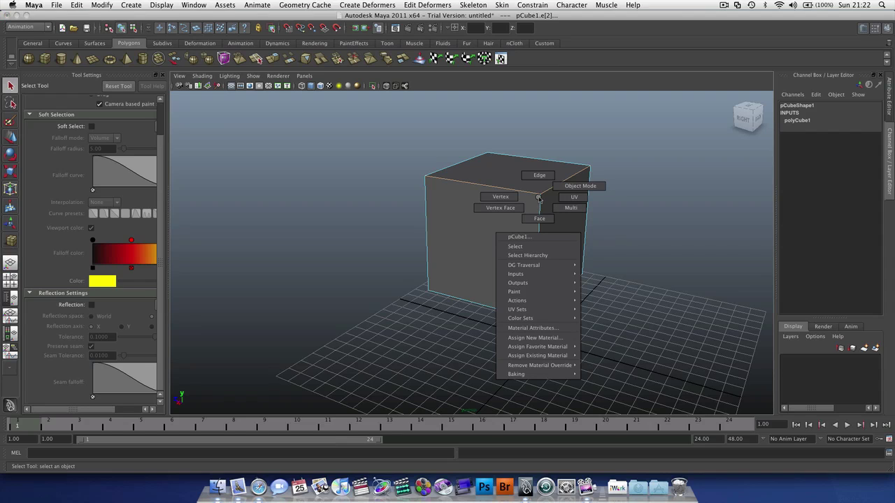
click(539, 218)
click(508, 232)
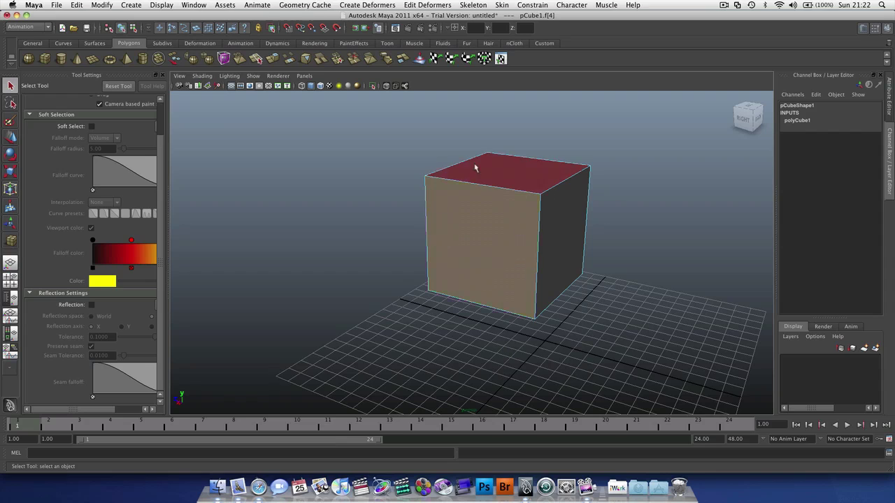
click(10, 138)
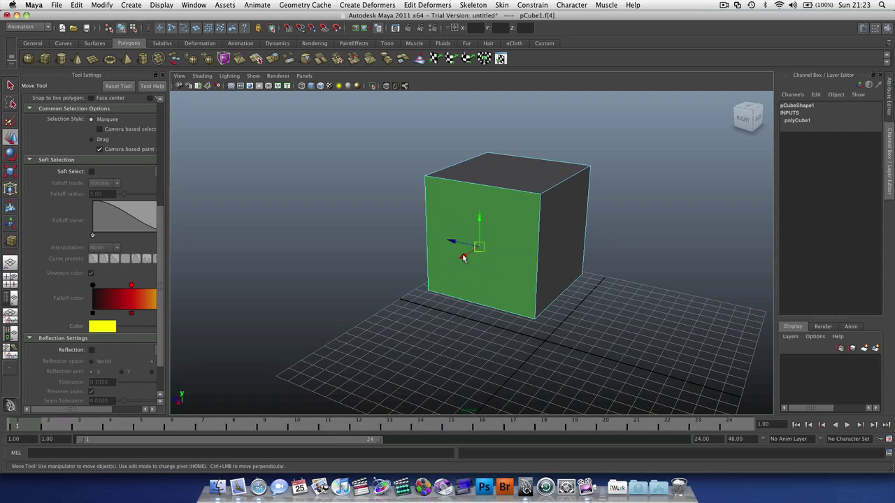
mouse_move(462, 259)
mouse_down()
mouse_move(394, 285)
mouse_move(397, 300)
mouse_move(393, 282)
mouse_move(426, 289)
mouse_move(449, 277)
mouse_move(451, 258)
mouse_up()
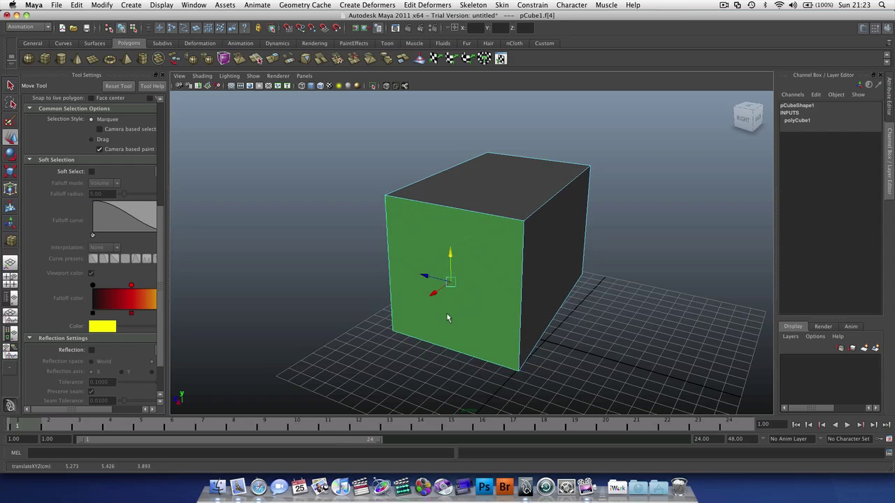
alt+drag(448, 318, 535, 321)
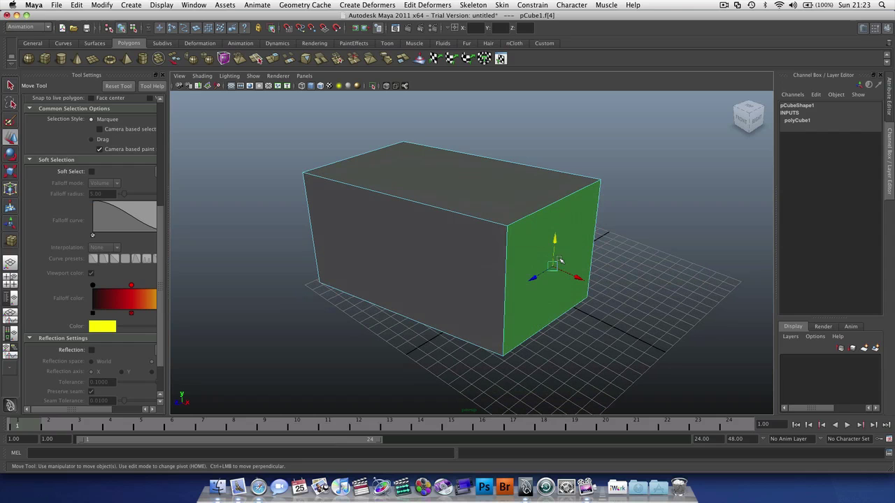
drag(552, 267, 396, 303)
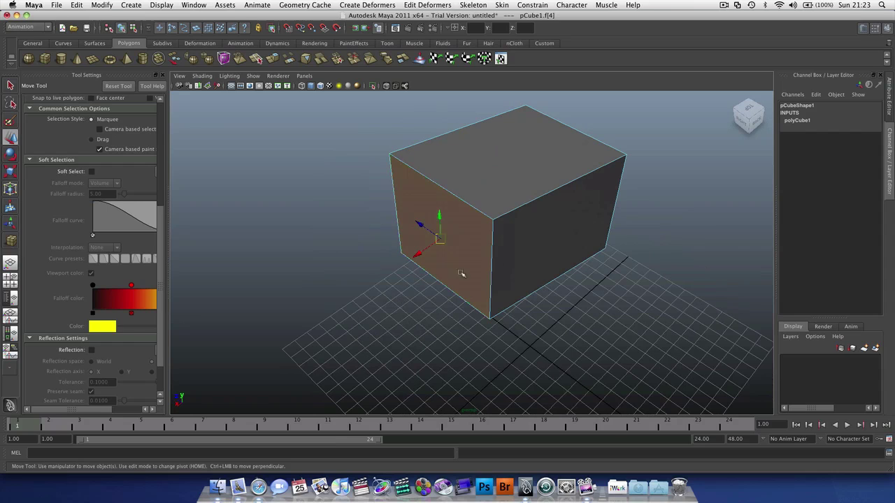
Step: Select the two top corner vertices of the box's stretched end in vertex mode and raise them along the Y axis
mouse_move(482, 229)
right_down()
mouse_move(471, 231)
mouse_move(482, 227)
right_up()
click(498, 222)
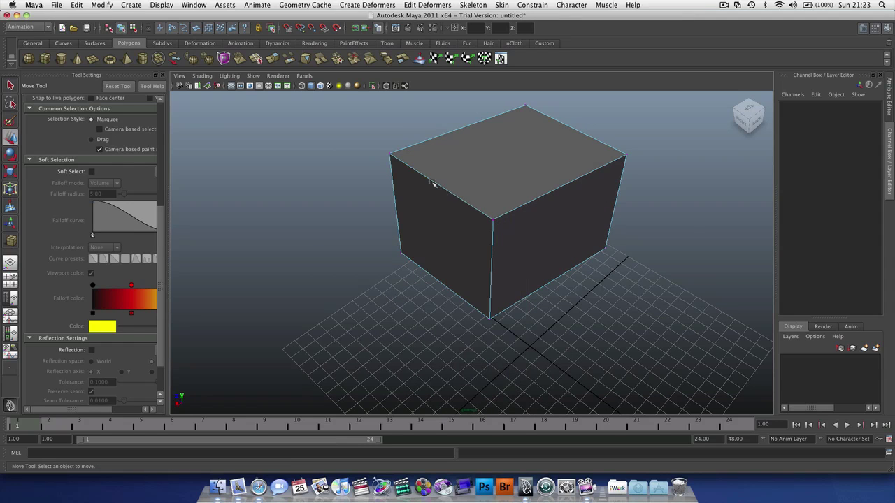
click(390, 154)
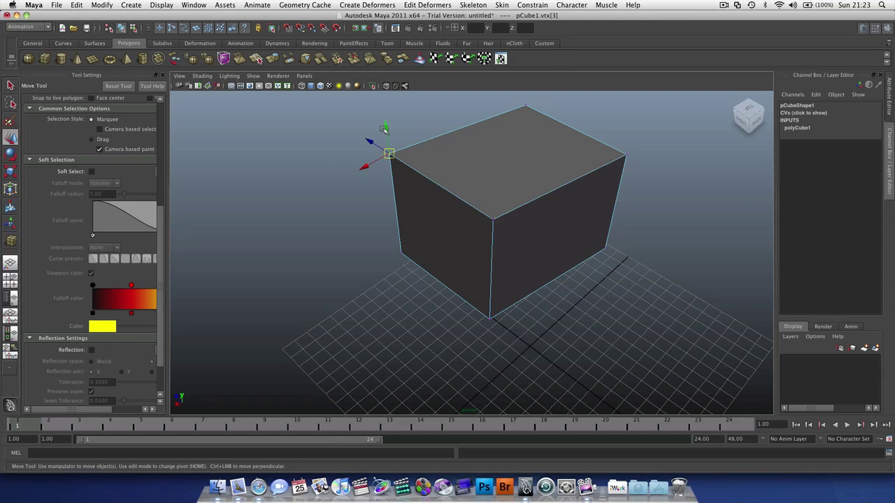
shift+click(495, 222)
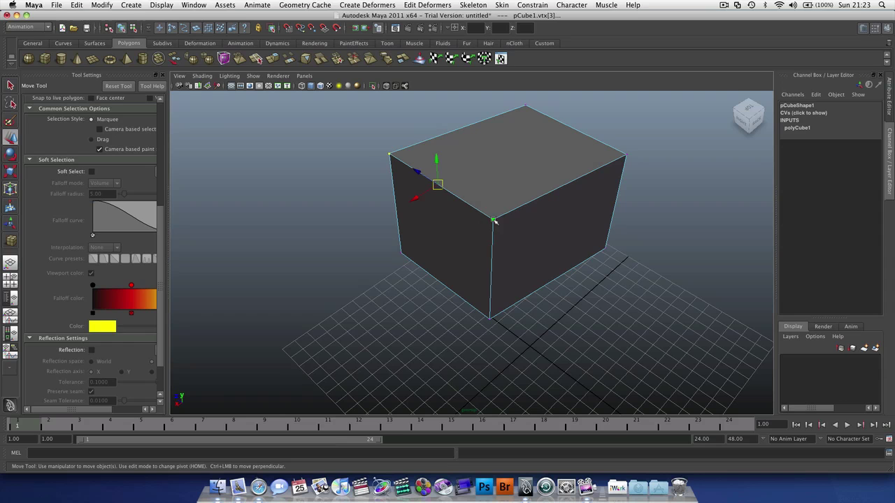
drag(435, 159, 434, 126)
Step: Return the box to object mode and rotate it freely to about -104° in Y and -24° in Z
alt+drag(452, 256, 517, 258)
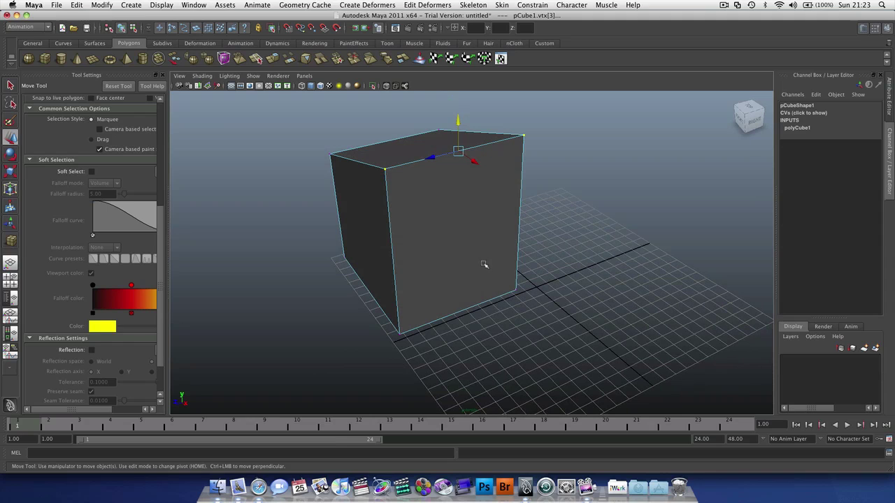
right_drag(460, 210, 461, 211)
key(F8)
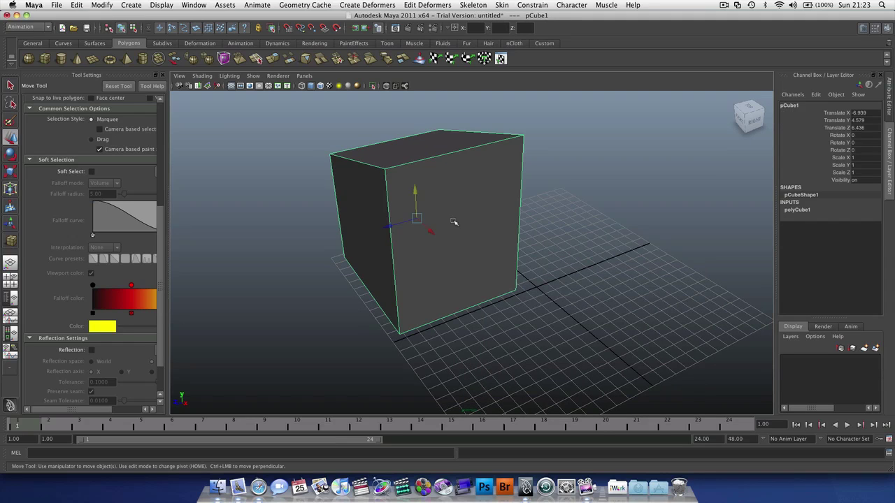
key(e)
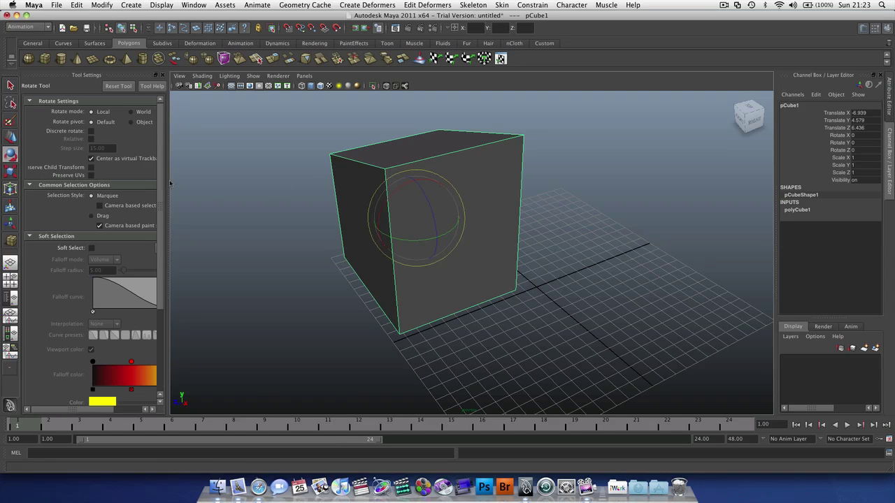
alt+drag(435, 211, 383, 225)
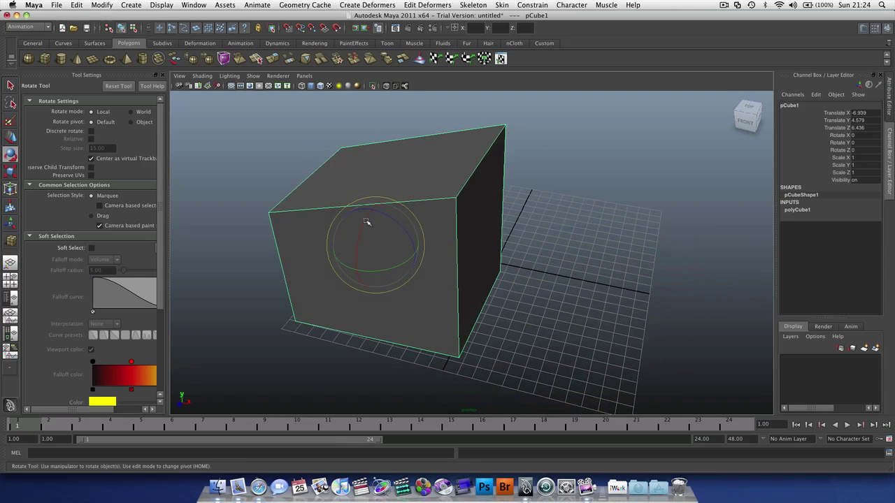
drag(366, 222, 400, 245)
drag(396, 278, 310, 261)
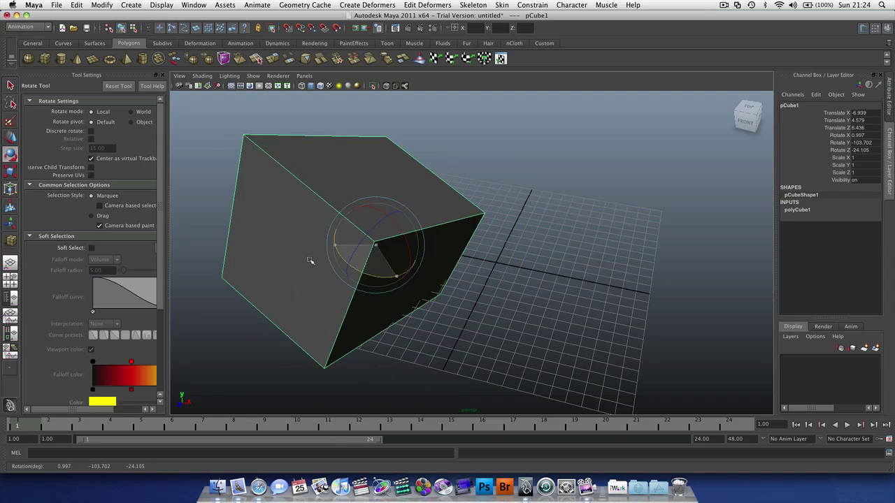
Step: Rotate the box further around its axes to about 28° in X, 10° in Y and 347° in Z
click(475, 285)
click(377, 269)
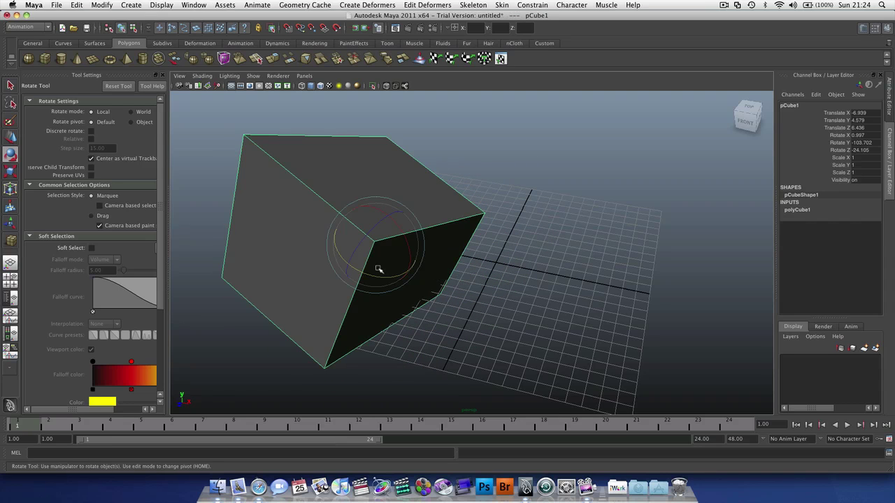
drag(395, 276, 376, 249)
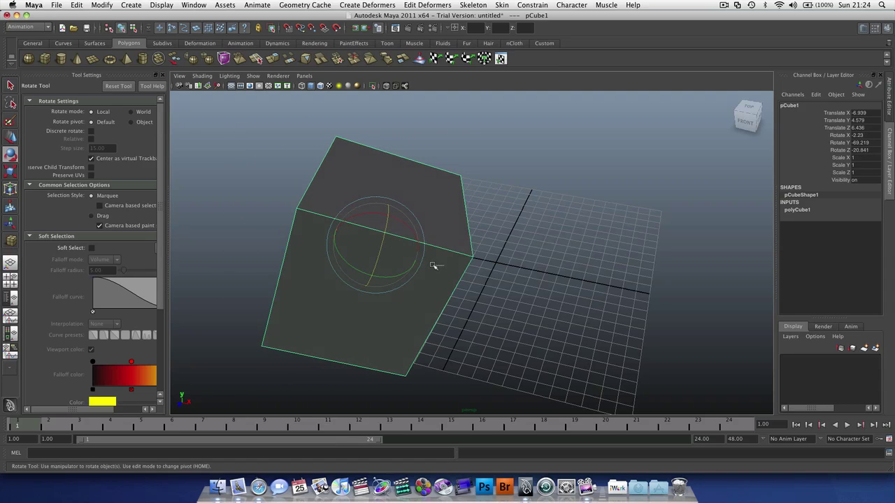
alt+drag(505, 282, 433, 256)
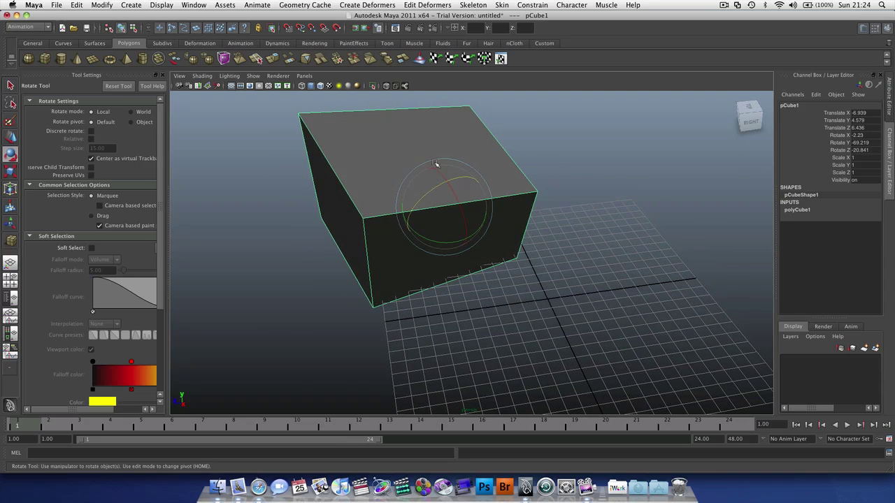
drag(436, 163, 439, 222)
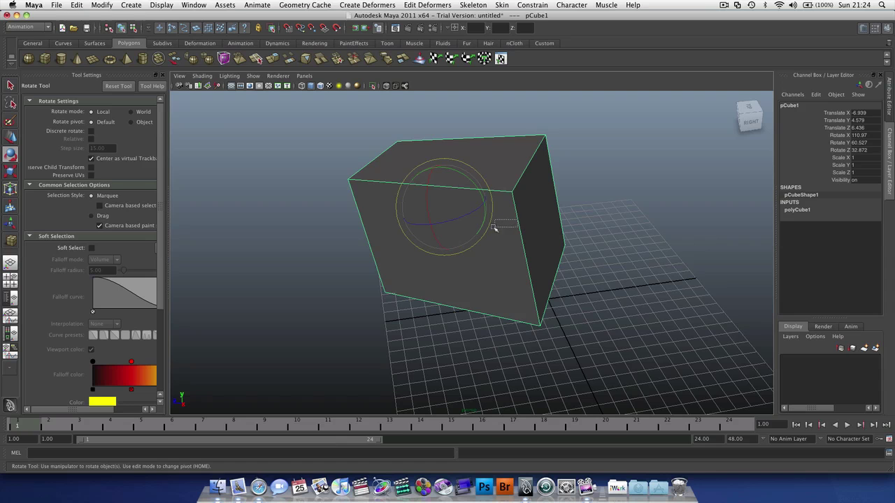
drag(461, 228, 430, 214)
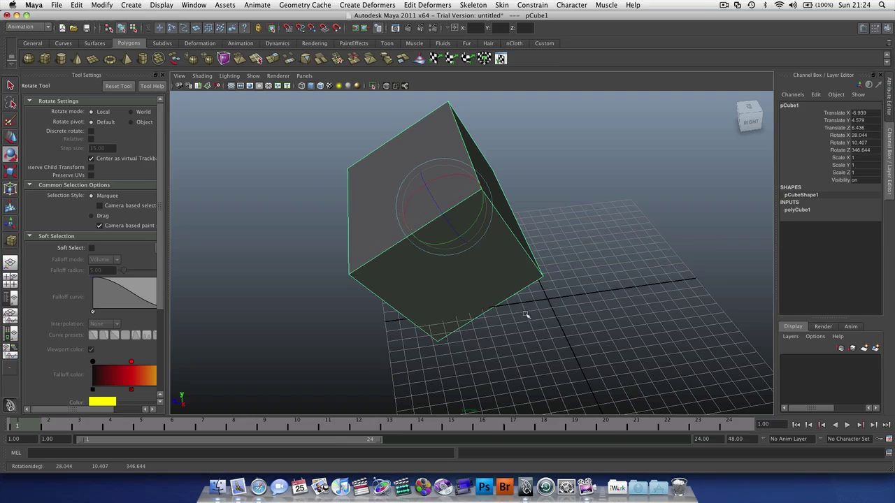
Step: Scale the box unevenly to about 1.53 in X, 0.73 in Y and 1.89 in Z
click(10, 174)
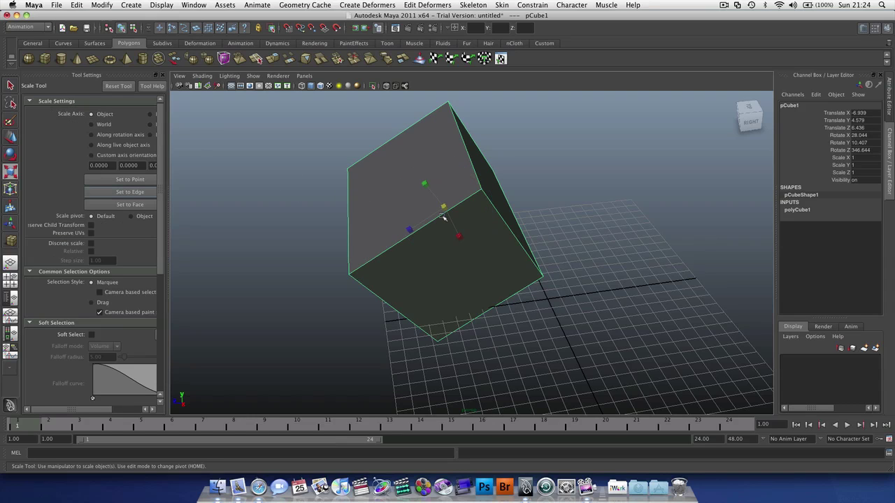
drag(410, 230, 471, 261)
drag(426, 187, 385, 232)
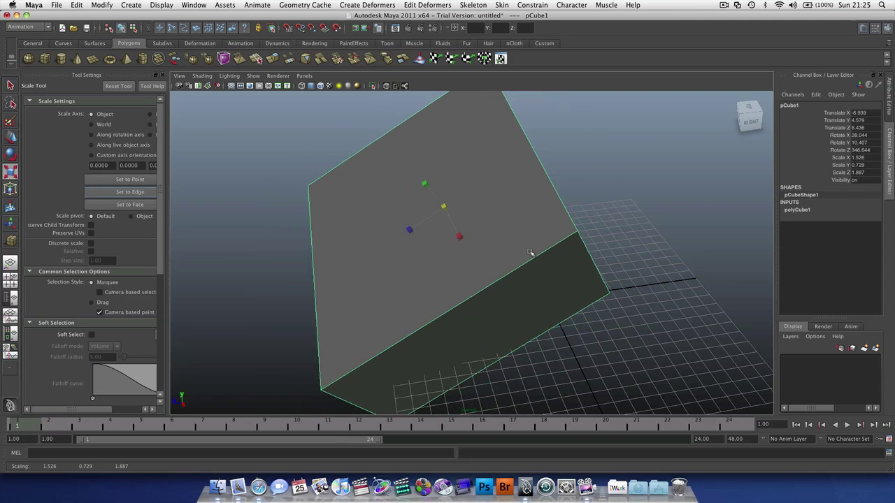
alt+drag(533, 254, 467, 226)
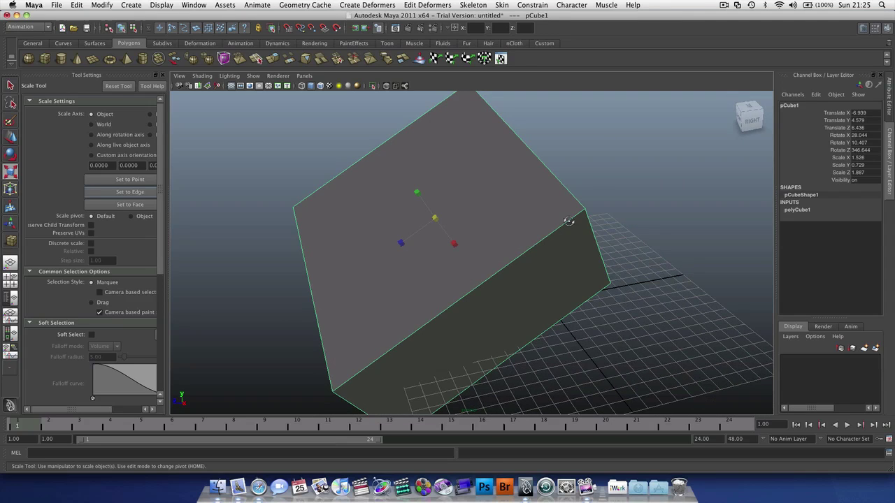
mouse_move(568, 220)
alt+mouse_down()
mouse_move(645, 240)
mouse_move(729, 205)
mouse_move(609, 240)
mouse_move(542, 222)
mouse_move(559, 213)
alt+mouse_up()
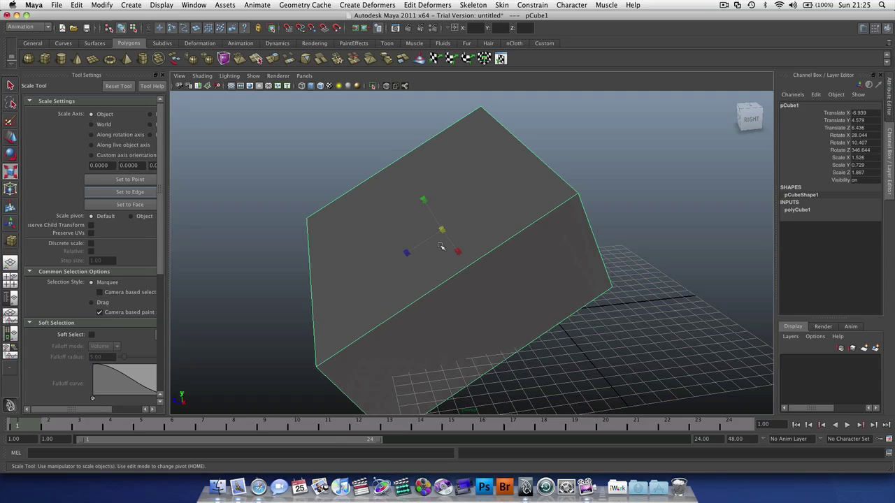
Step: Delete the box and create a new polygon cube about 5.3 units high, standing on the grid near its centre
key(Delete)
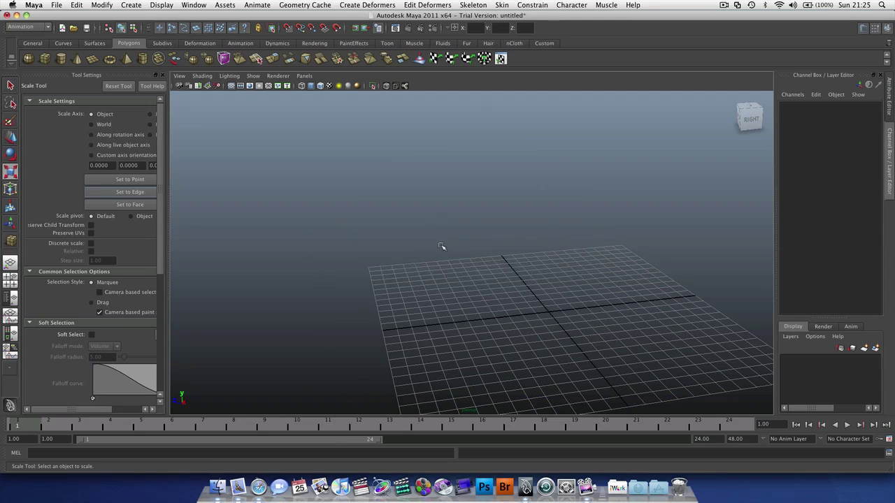
click(46, 61)
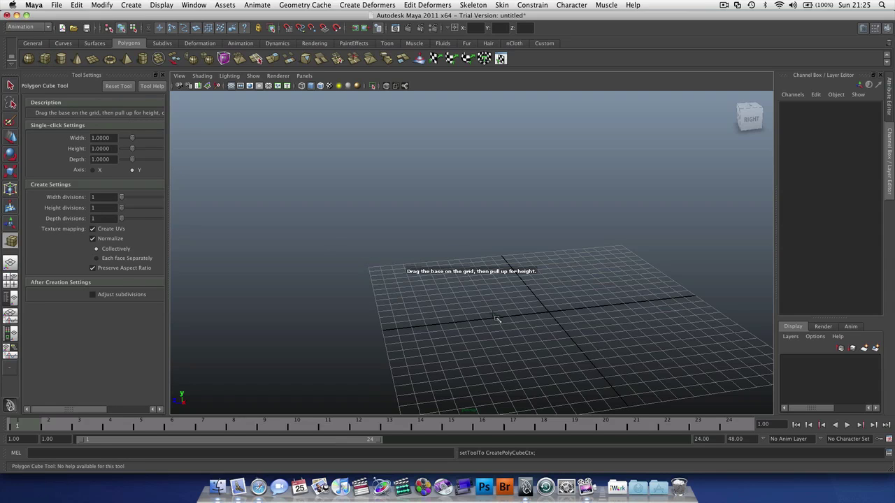
drag(541, 314, 591, 291)
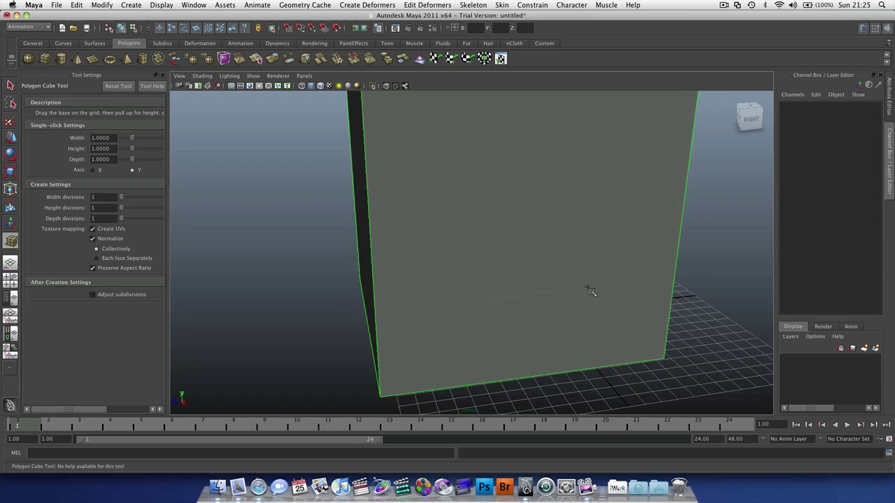
scroll(587, 286, down, 5)
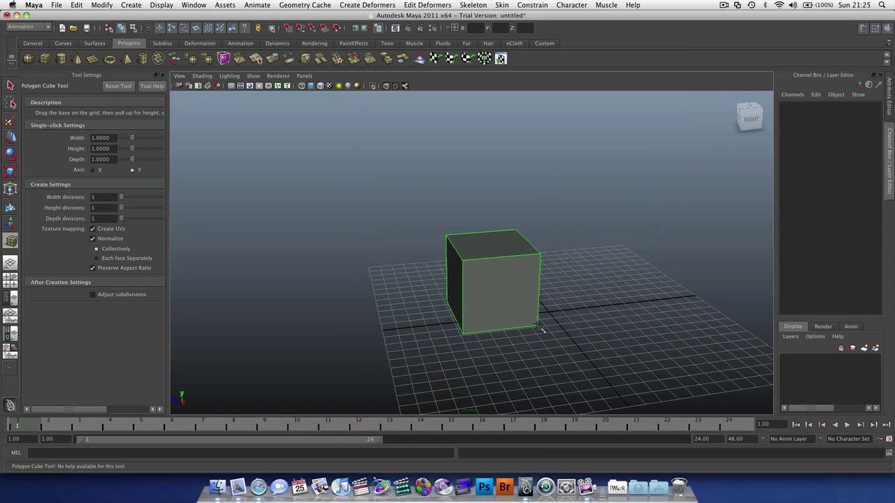
key(r)
alt+drag(539, 302, 507, 286)
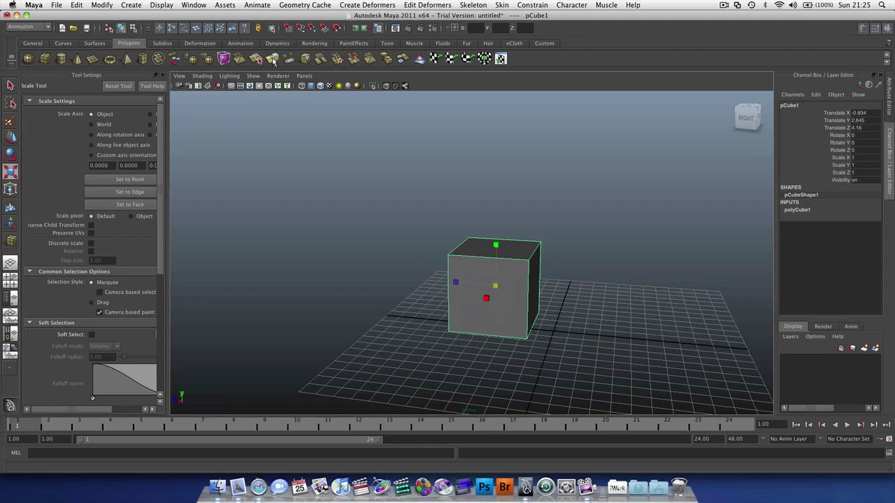
Step: Extrude the cube's top face upward about 3.4 units and scale it to about 0.43 so it tapers
click(273, 59)
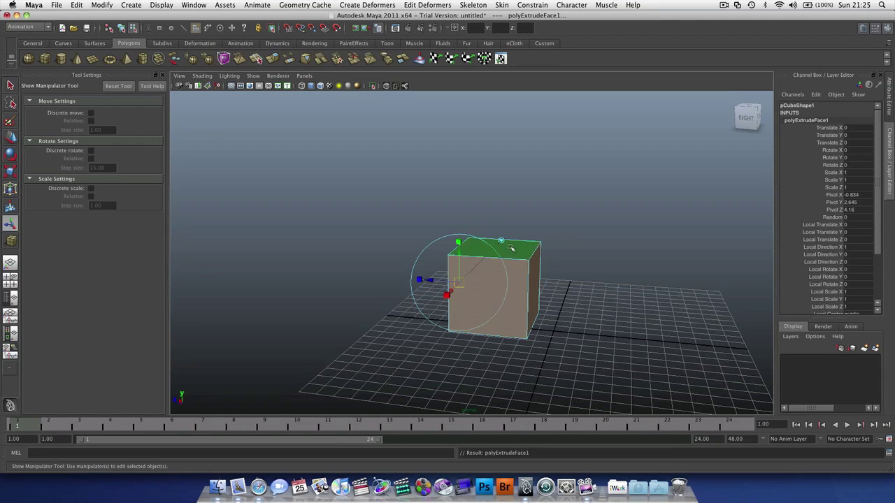
click(511, 248)
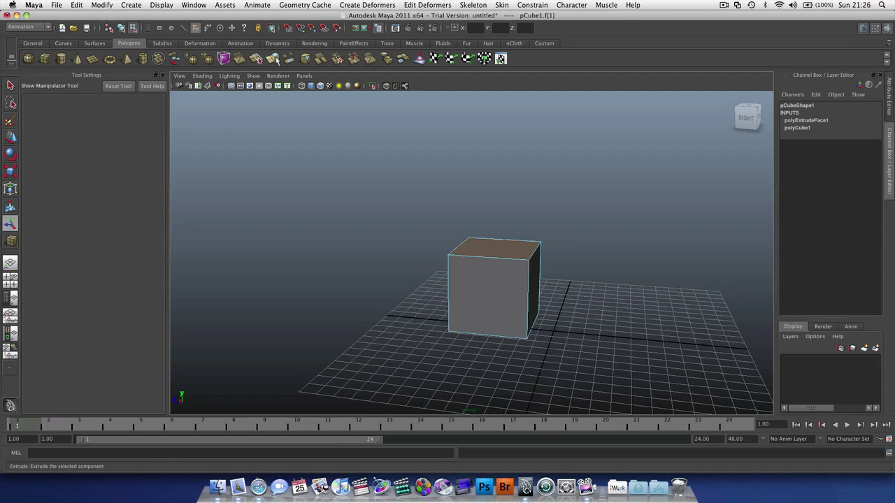
click(274, 58)
drag(498, 220, 478, 205)
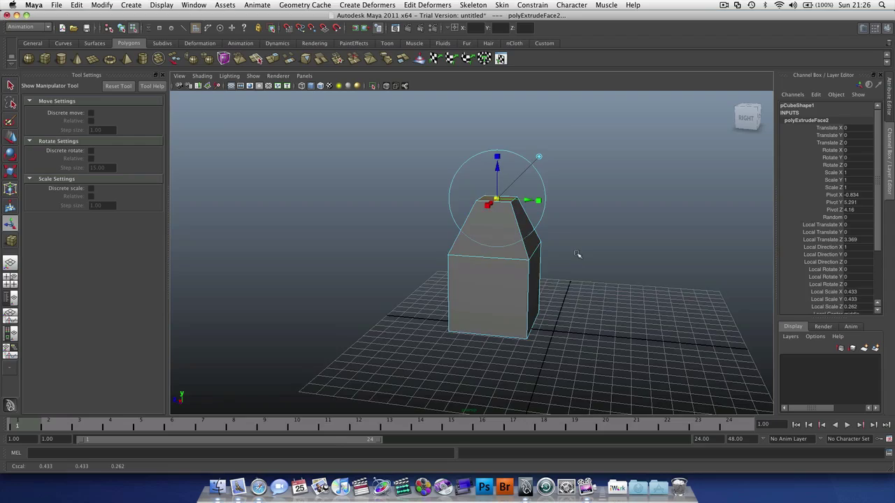
Step: Extrude the cube's bottom face downward about 4.2 units and scale it to about 0.72 of its width
alt+drag(578, 255, 473, 325)
key(F11)
click(498, 322)
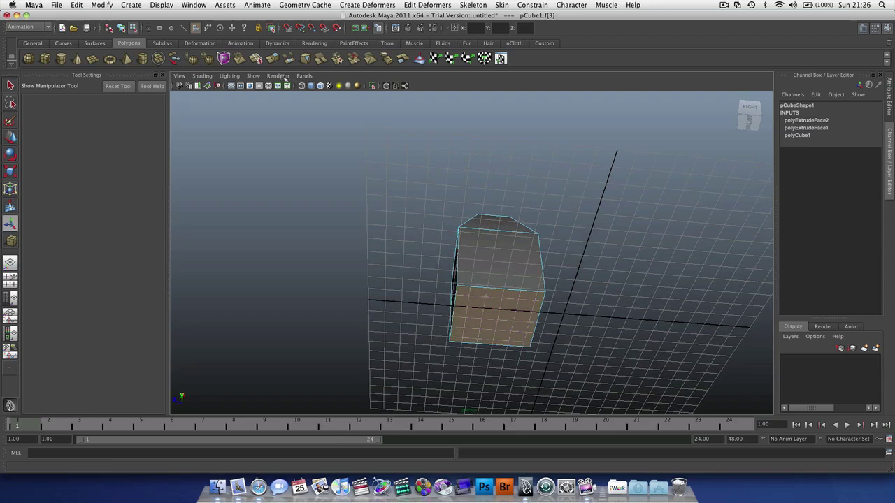
key(ctrl+e)
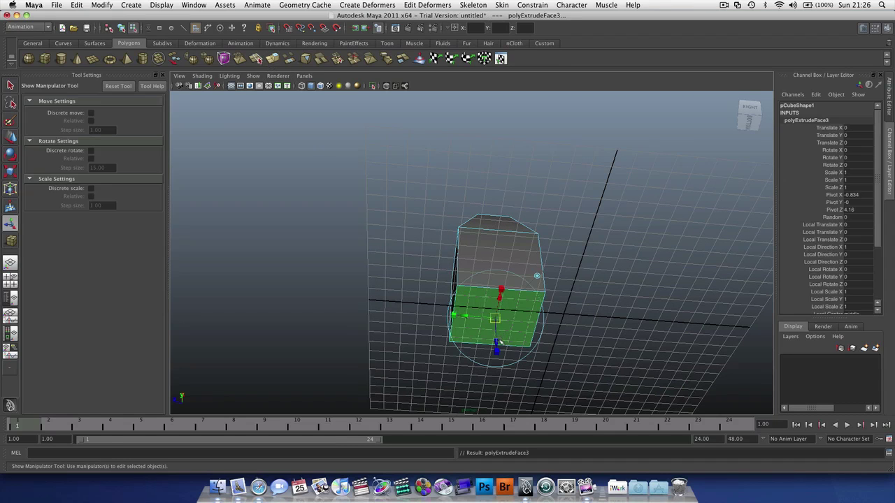
drag(495, 347, 497, 353)
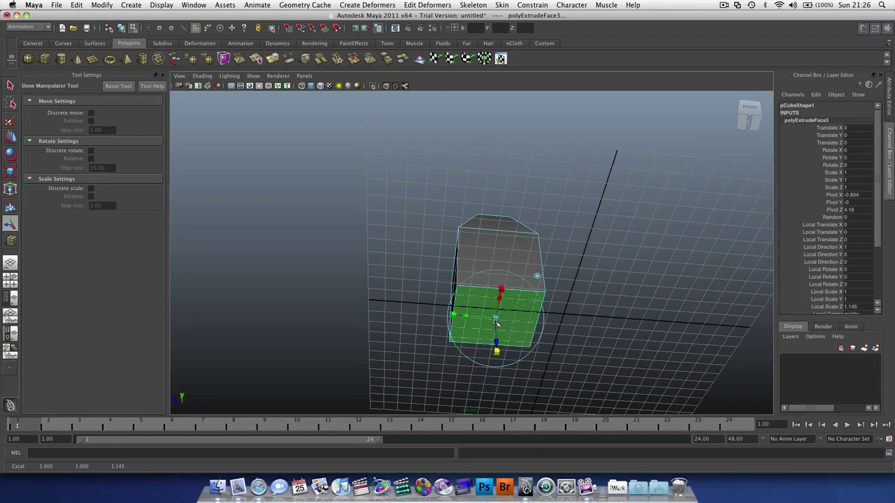
drag(496, 320, 538, 349)
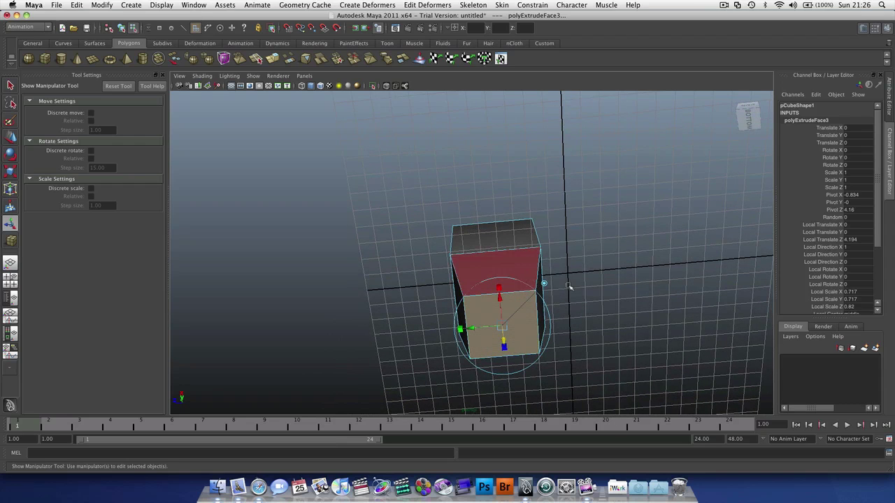
Step: Switch to the Polygons menu set and split the extruded bottom face through its edge midpoints with the Split Polygon Tool
alt+drag(568, 286, 569, 273)
click(634, 233)
click(495, 262)
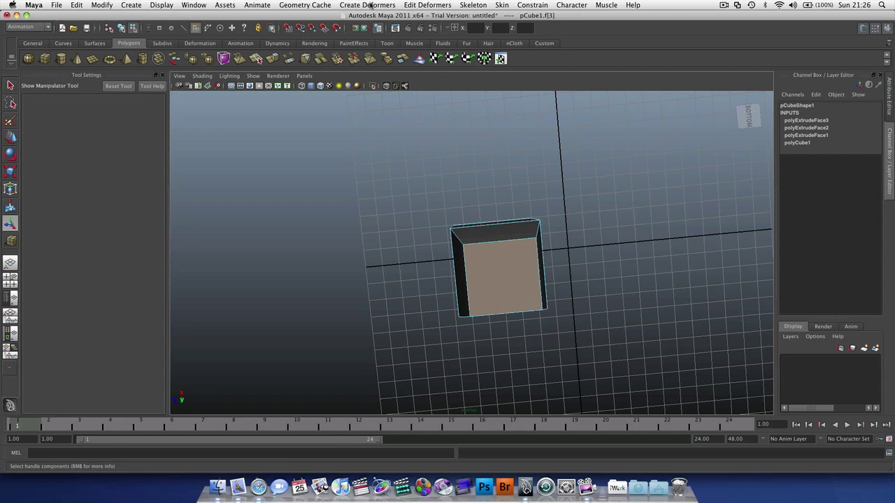
click(45, 28)
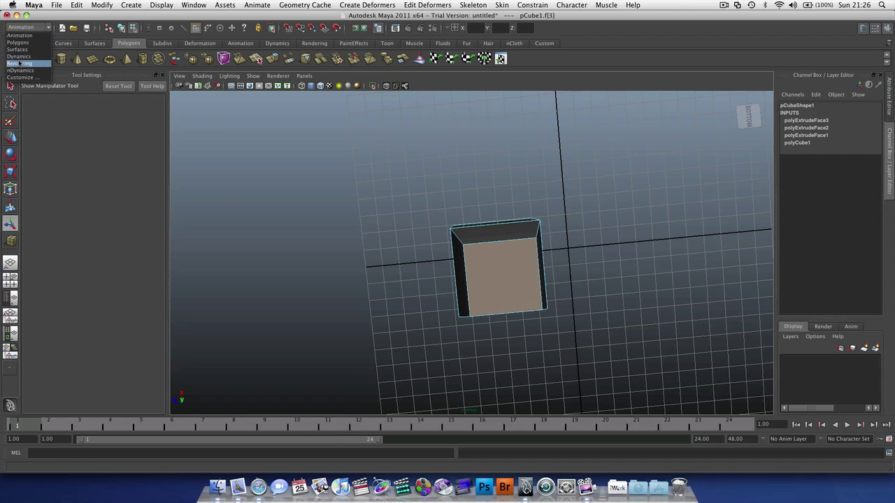
click(18, 42)
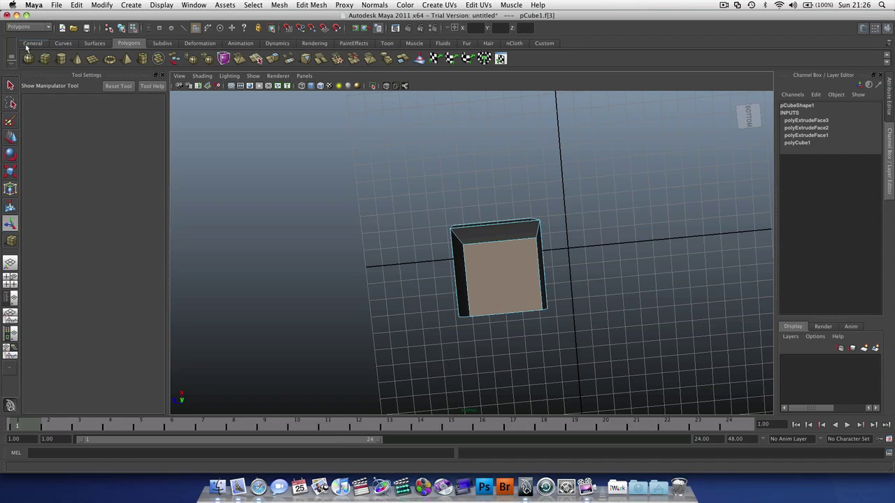
click(302, 5)
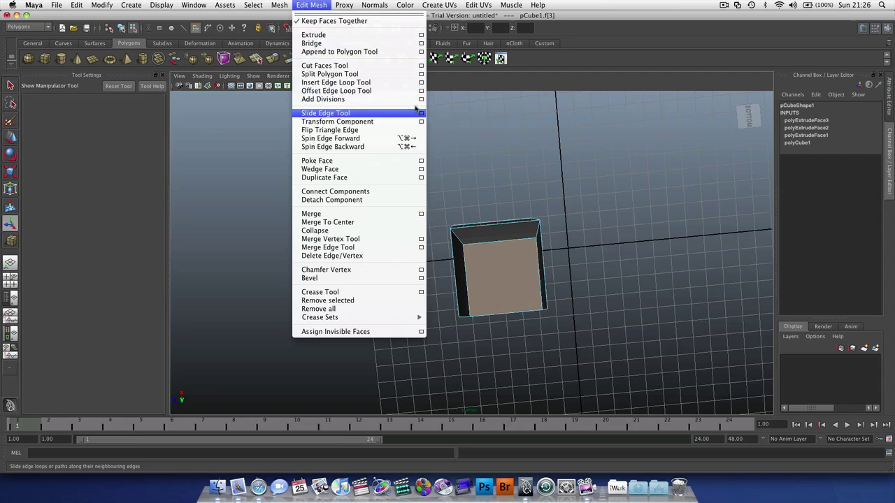
click(362, 74)
click(495, 241)
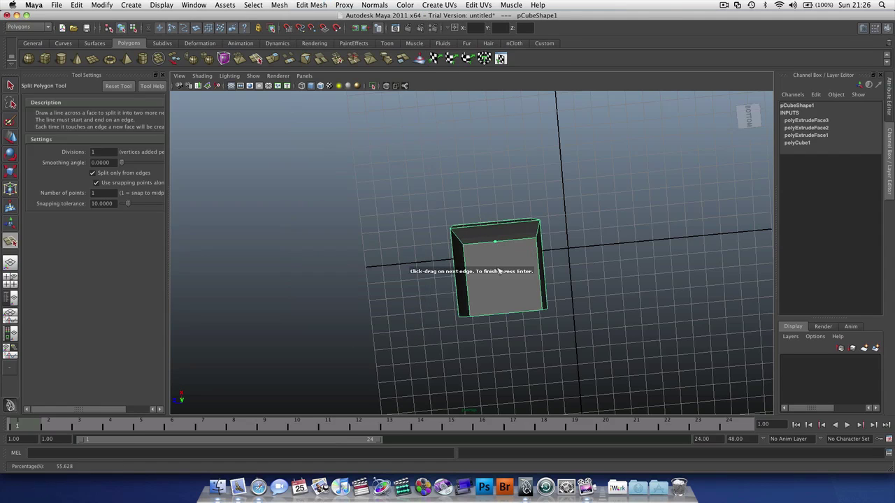
click(504, 313)
key(Return)
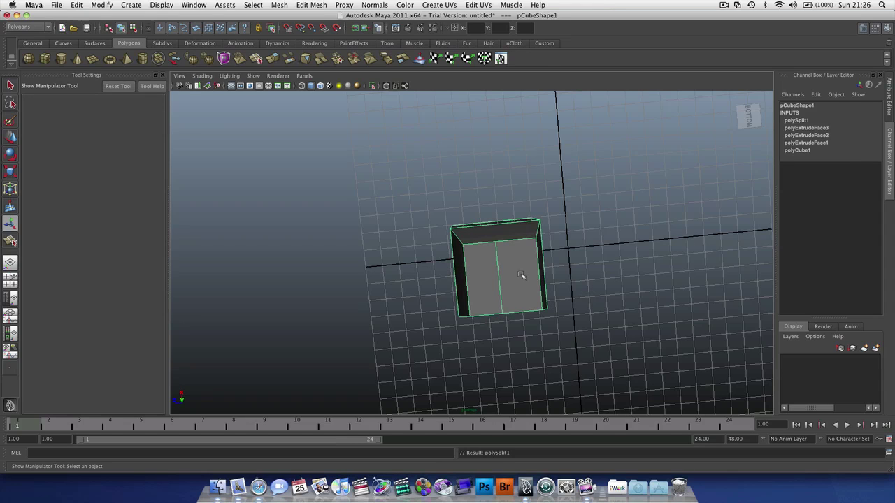
Step: Select both halves of the split bottom face in face mode
click(522, 274)
right_drag(522, 278, 523, 300)
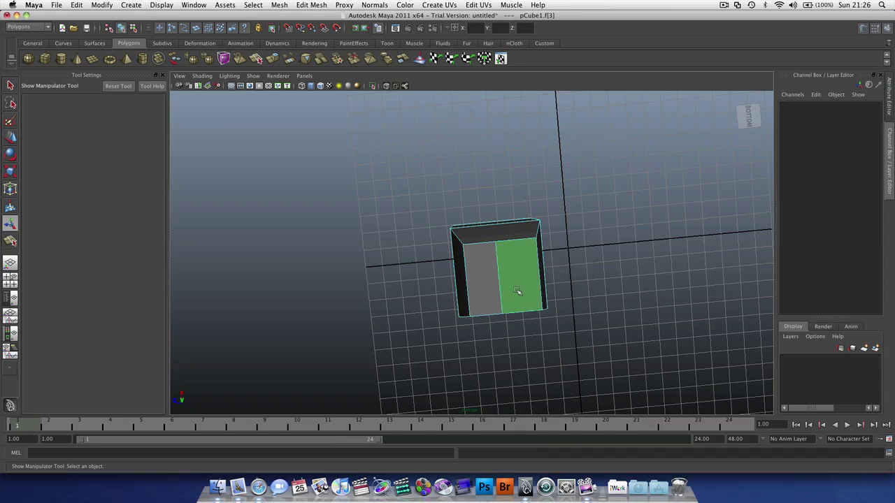
click(517, 287)
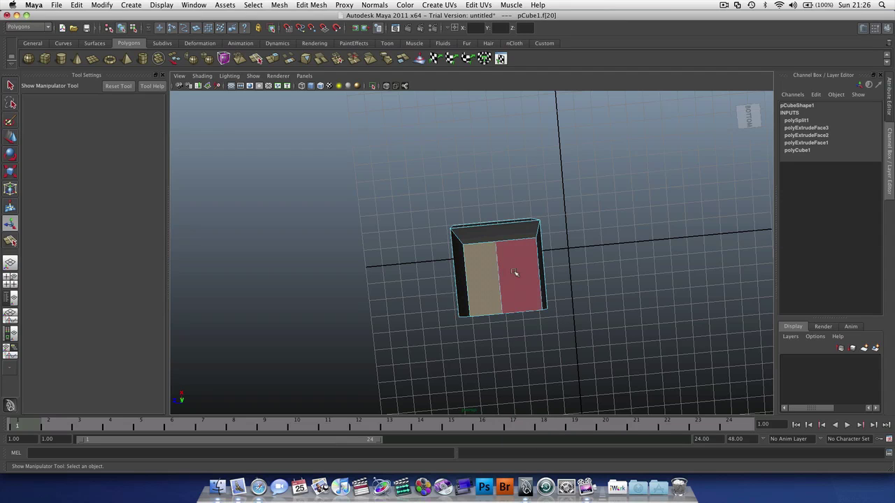
click(374, 175)
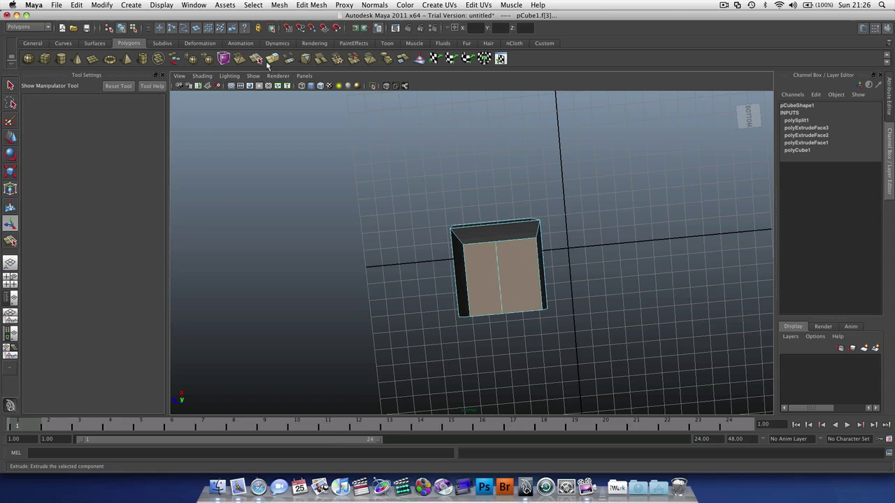
Step: Extrude both halves of the split bottom face downward and scale the new end so the base flares outward
key(ctrl+e)
alt+drag(515, 269, 503, 446)
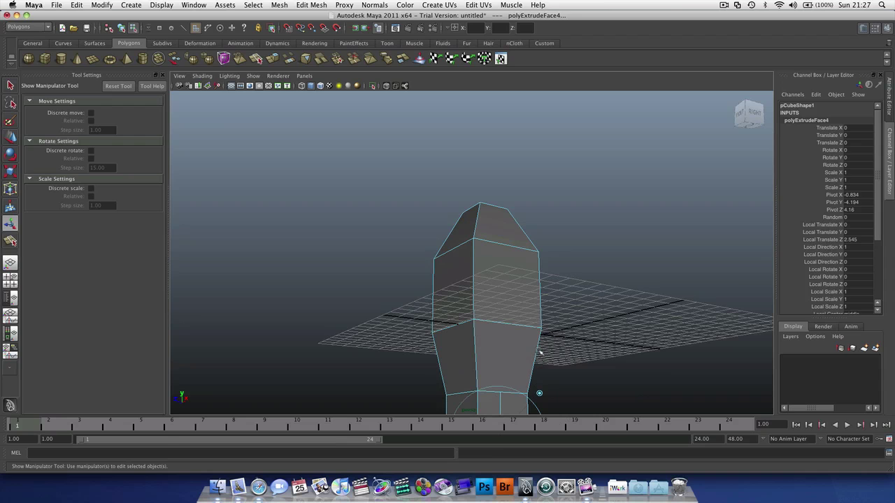
alt+drag(540, 353, 491, 230)
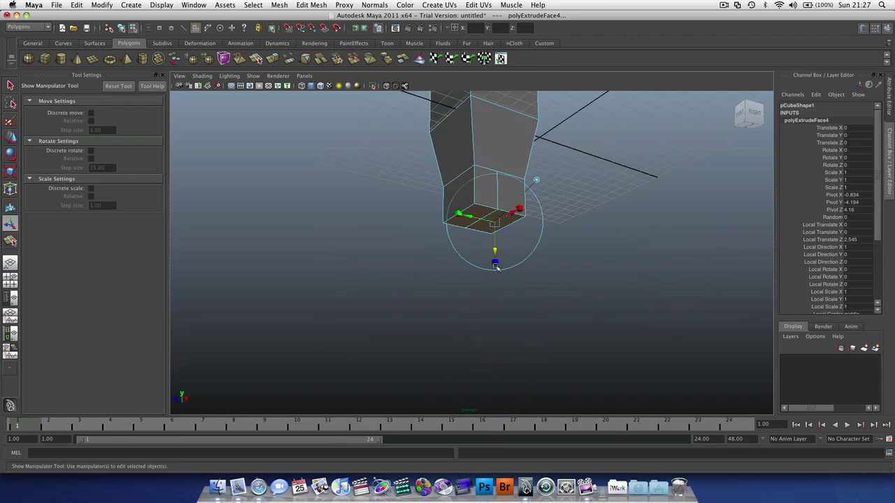
drag(495, 265, 496, 259)
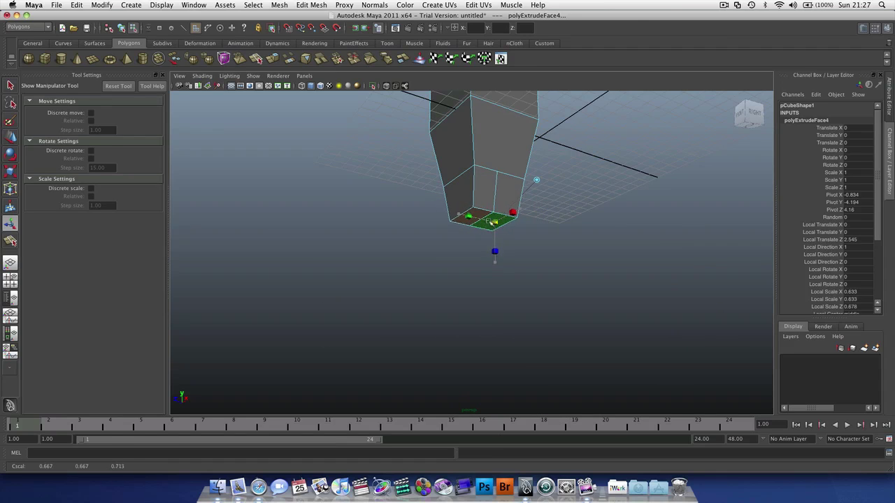
drag(494, 222, 538, 184)
key(w)
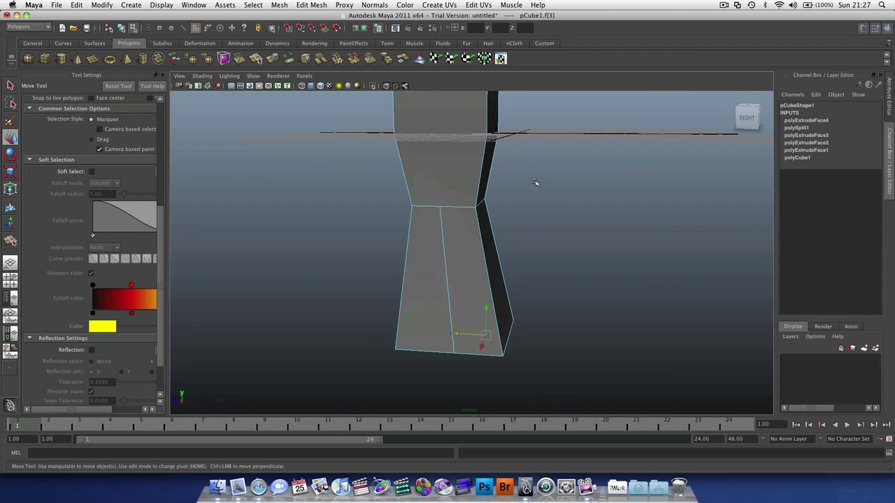
Step: Return to object mode, select the whole model and apply a Subdiv Proxy to it
alt+right_drag(535, 183, 408, 200)
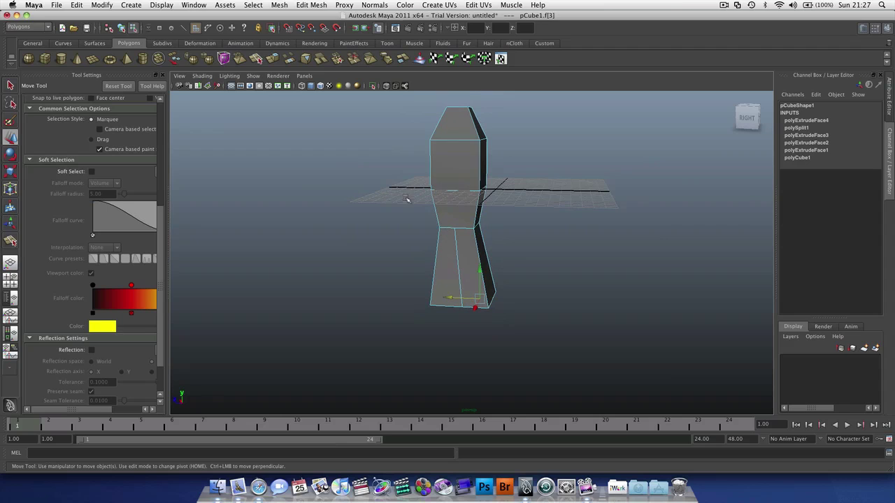
alt+drag(517, 175, 545, 174)
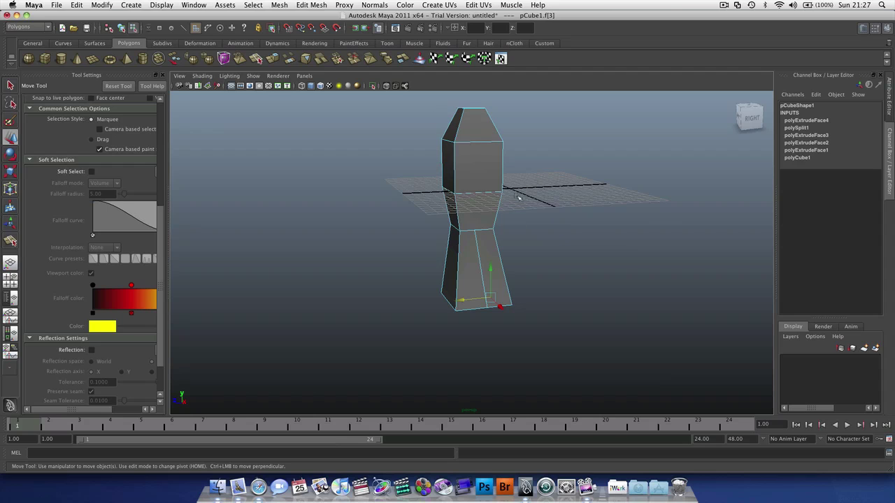
right_click(484, 185)
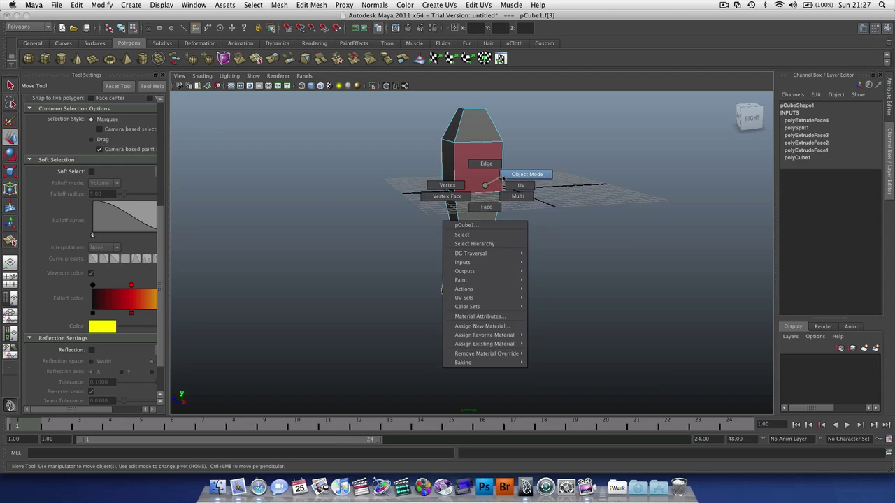
click(503, 179)
click(472, 166)
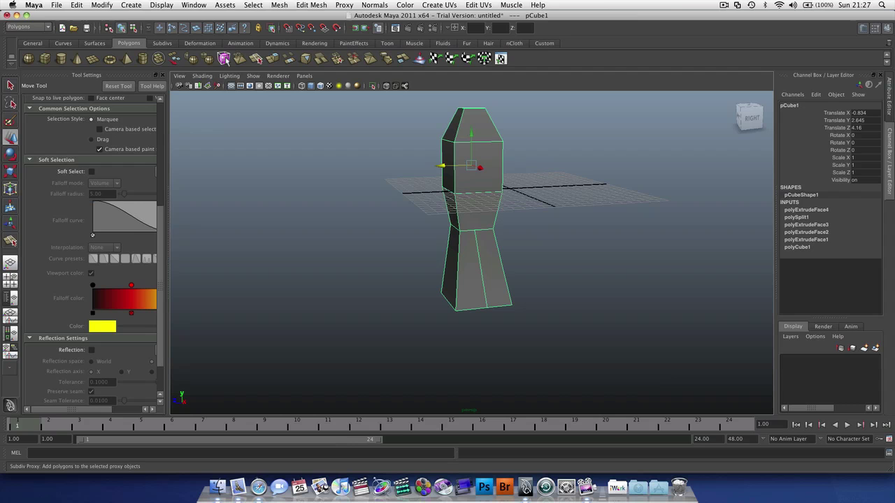
click(224, 59)
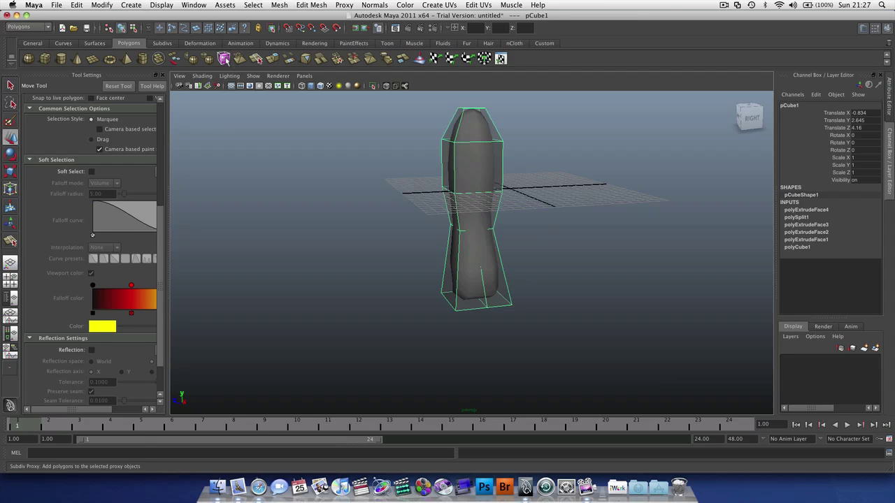
Step: In vertex mode, pull one upper corner vertex of the proxy cage outward along Z to about 8.7
alt+drag(511, 180, 582, 204)
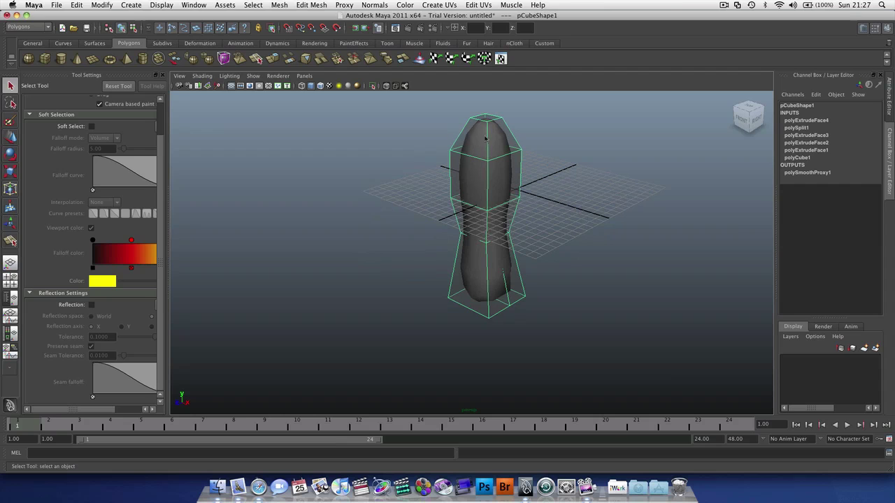
right_drag(485, 138, 447, 140)
click(488, 162)
alt+drag(525, 186, 454, 188)
key(w)
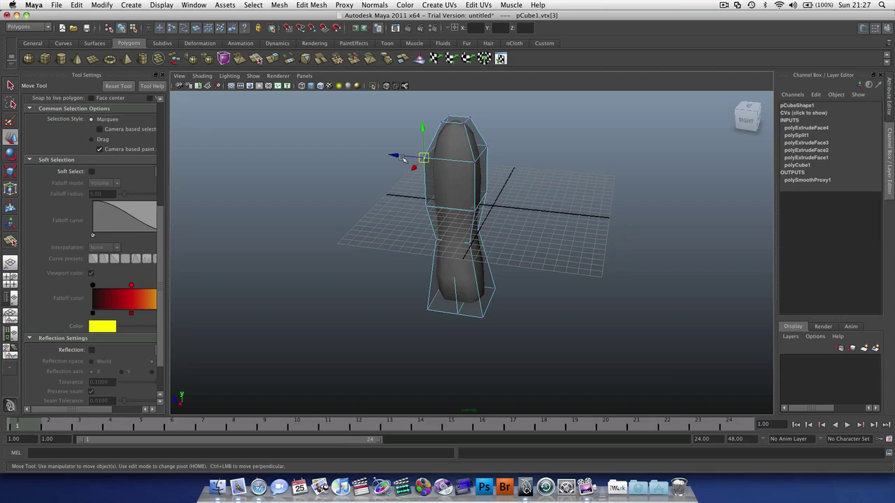
drag(402, 159, 378, 155)
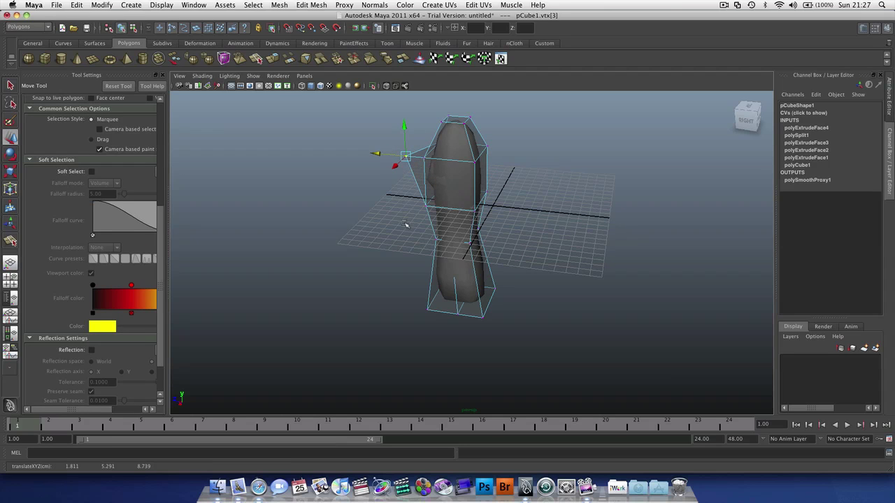
alt+drag(405, 223, 506, 180)
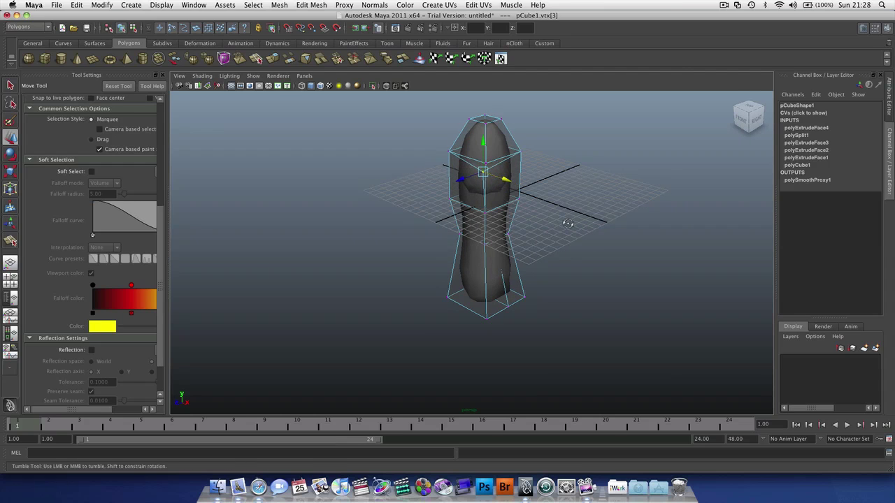
Step: Select the smoothed mesh in object mode, switch the selection to the outer cage and remove its Subdiv Proxy
alt+drag(568, 222, 548, 219)
key(F8)
click(468, 191)
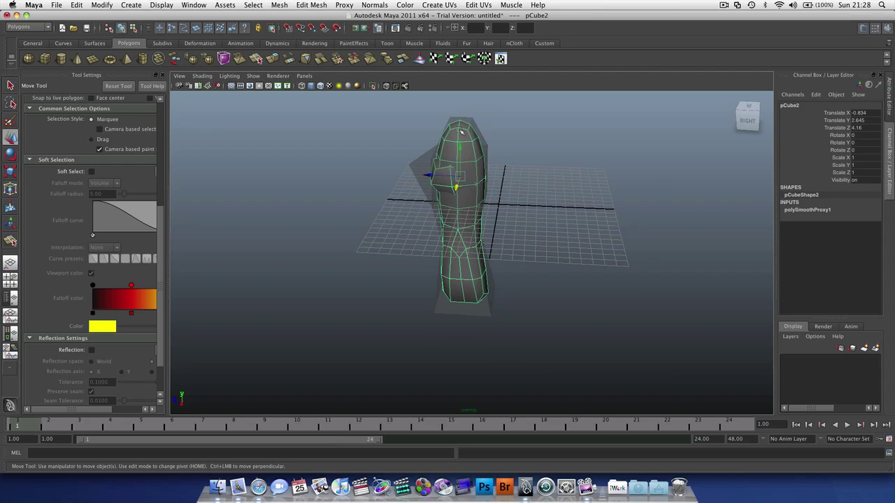
alt+drag(485, 207, 559, 228)
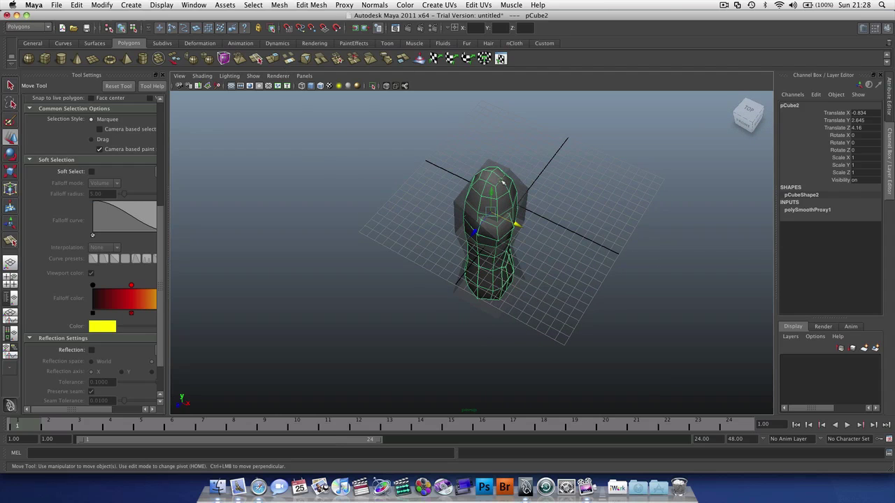
click(475, 199)
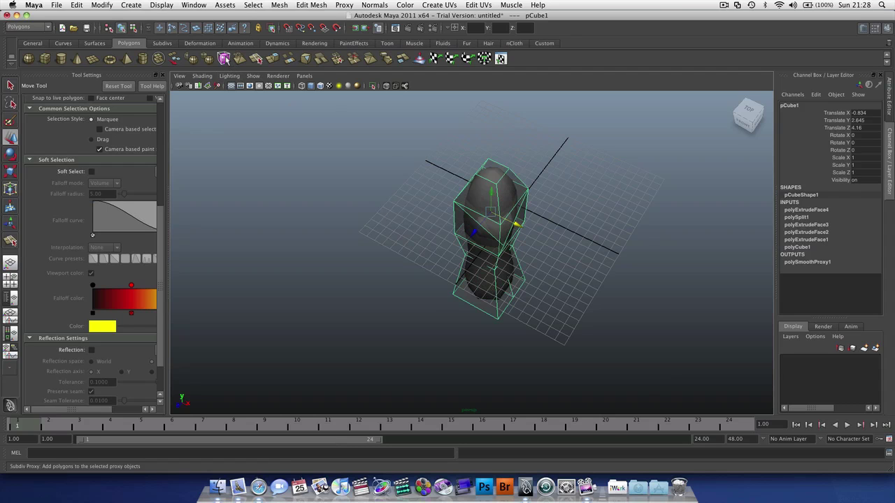
key(q)
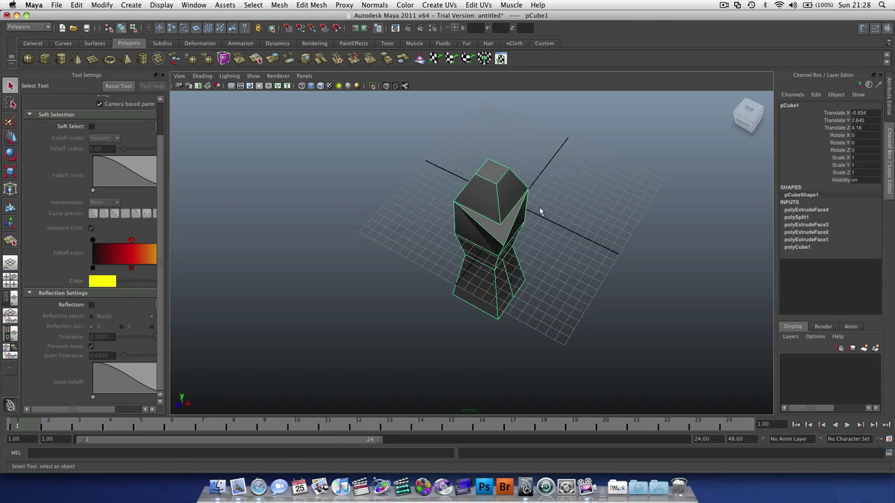
Step: Move the whole model along X to about -9.8
alt+drag(234, 182, 232, 279)
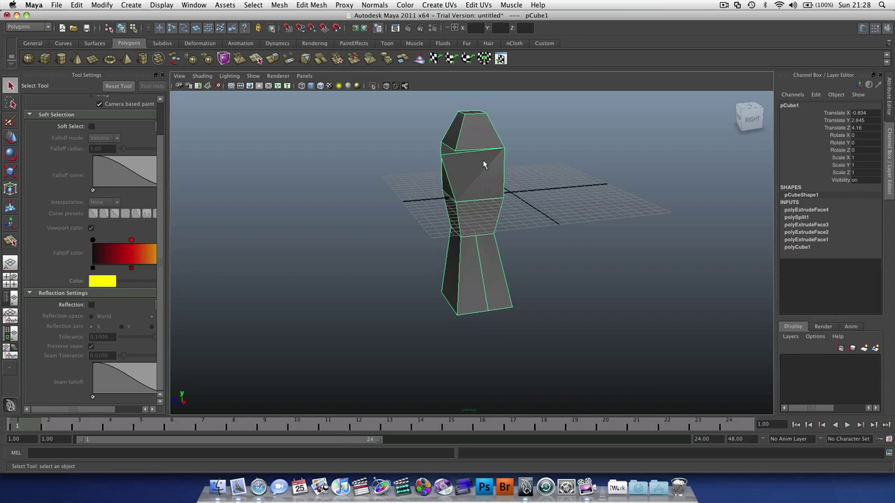
key(w)
drag(483, 175, 458, 163)
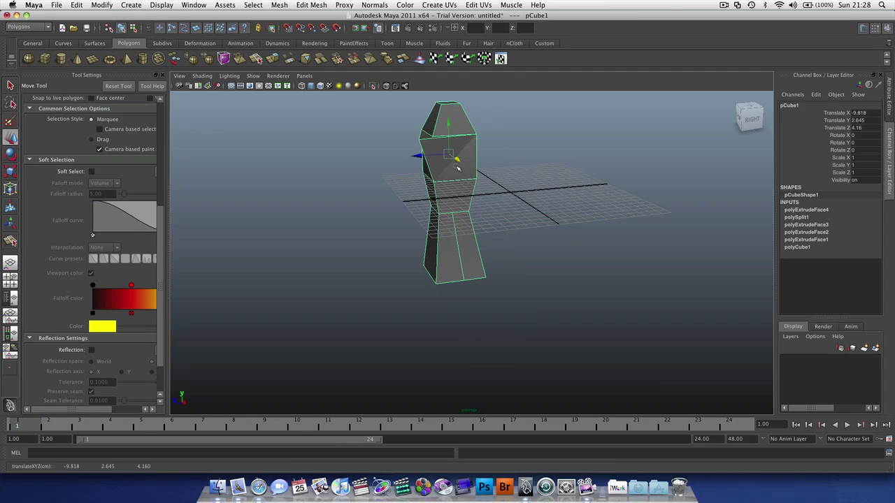
Step: Rotate the model about 10.5 degrees around X and scale it uniformly to 0.99
key(e)
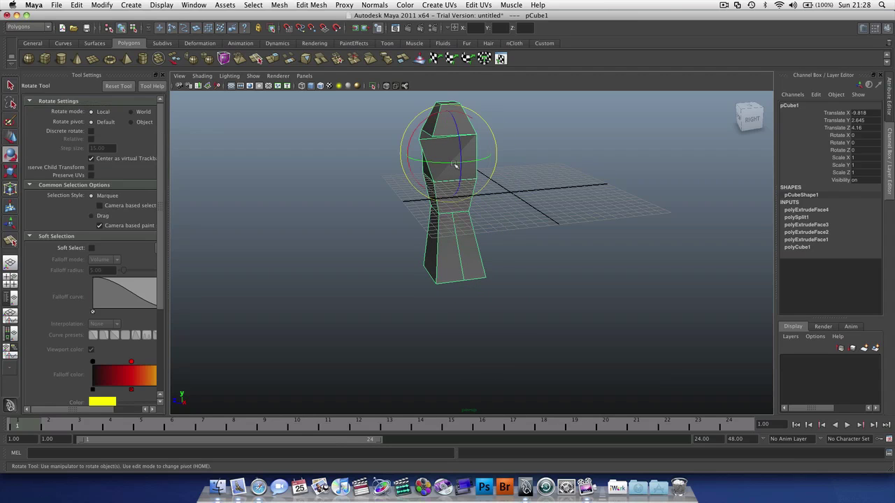
drag(427, 121, 417, 124)
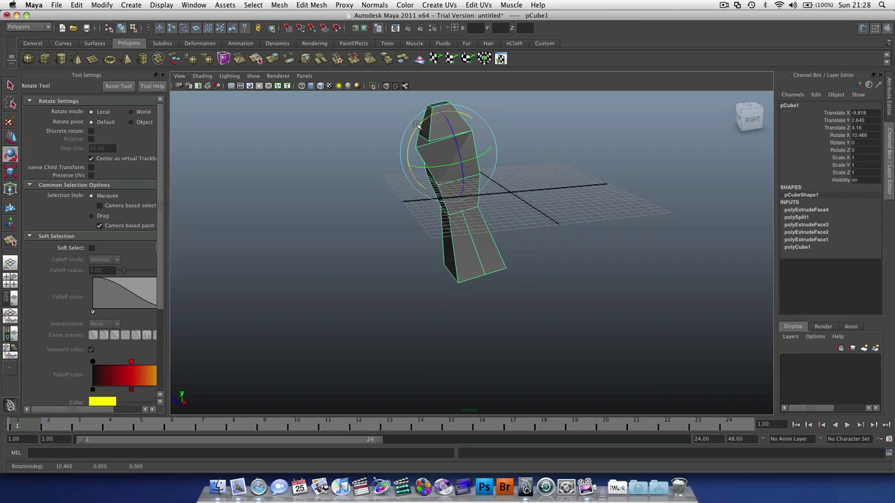
key(r)
mouse_move(448, 160)
mouse_down()
mouse_move(523, 160)
mouse_move(467, 161)
mouse_move(448, 175)
mouse_up()
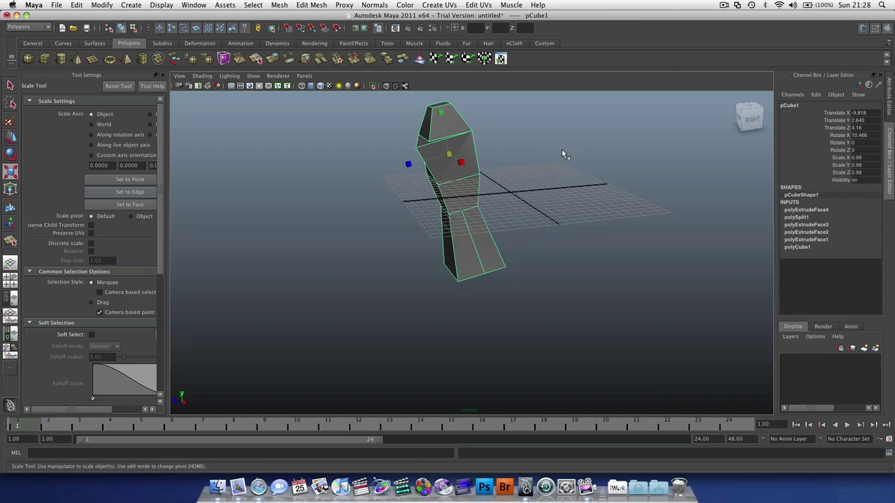
Step: Delete the polygon model and draw a large NURBS sphere near the grid's centre
alt+drag(565, 152, 554, 168)
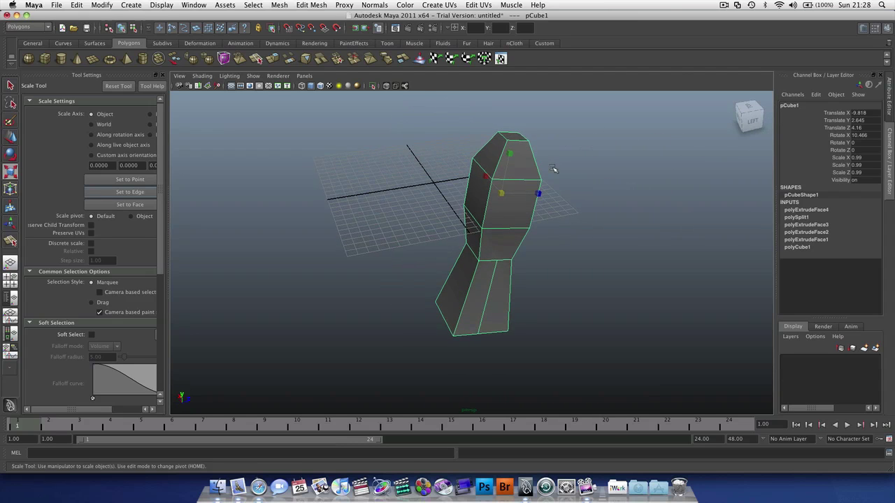
key(Delete)
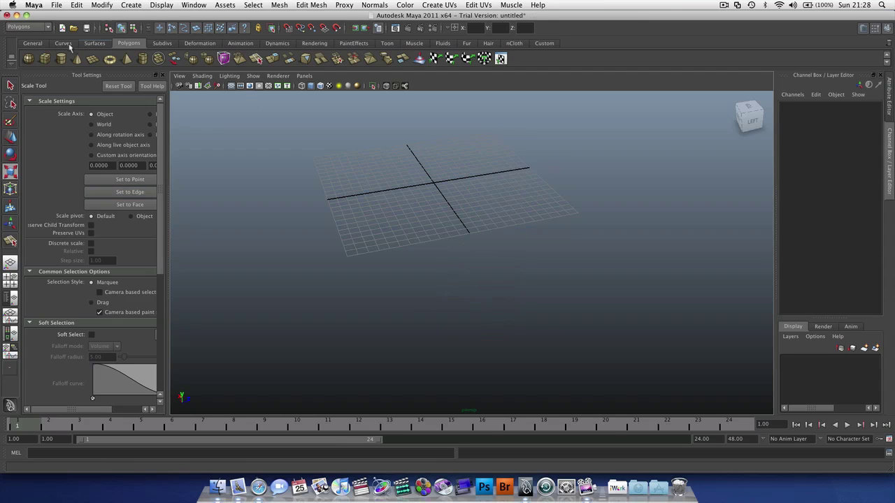
click(64, 43)
click(130, 4)
mouse_move(145, 22)
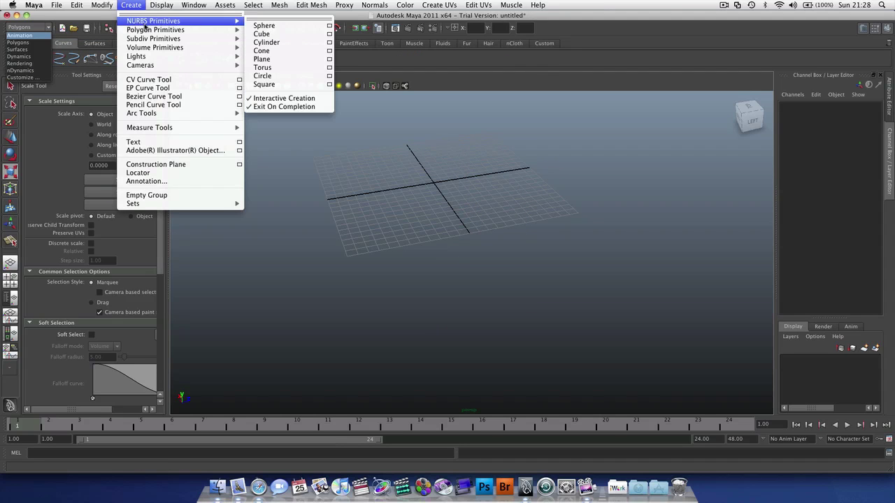
click(265, 26)
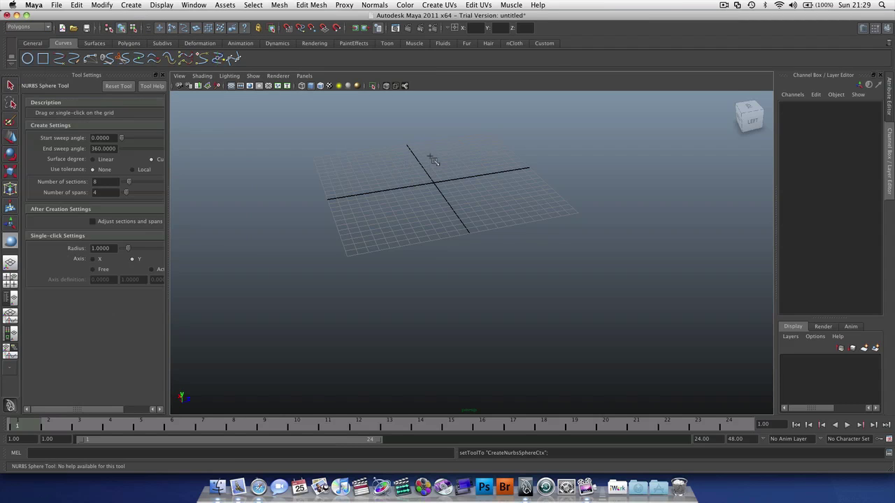
drag(424, 180, 693, 217)
key(r)
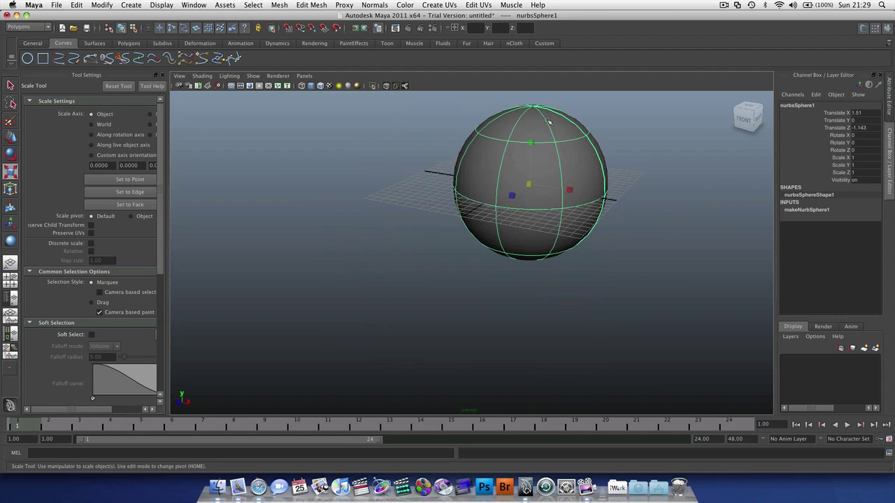
Step: Display the NURBS sphere's control vertices, pull one upper vertex outward to bulge the surface, and deselect it
right_click(579, 161)
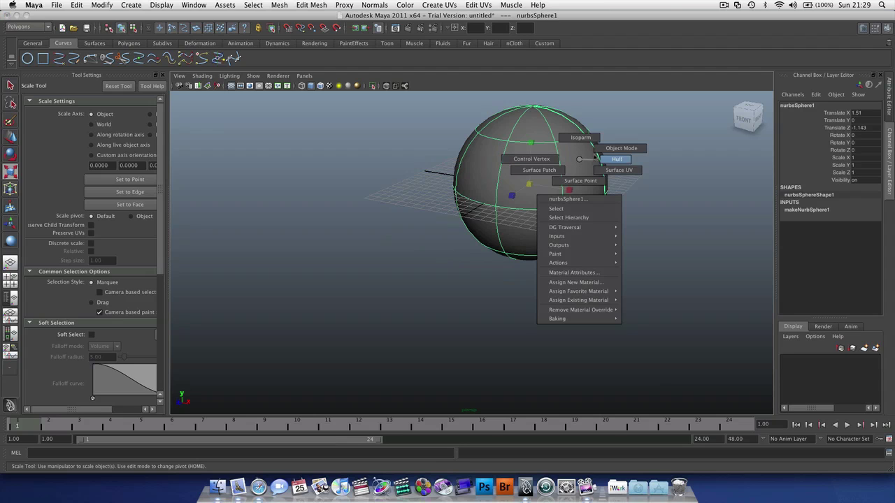
click(552, 159)
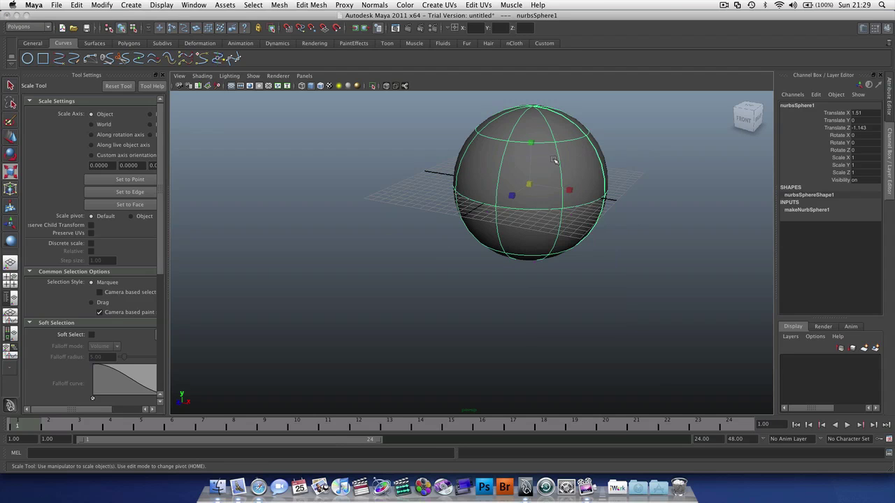
alt+drag(555, 164, 576, 123)
click(566, 125)
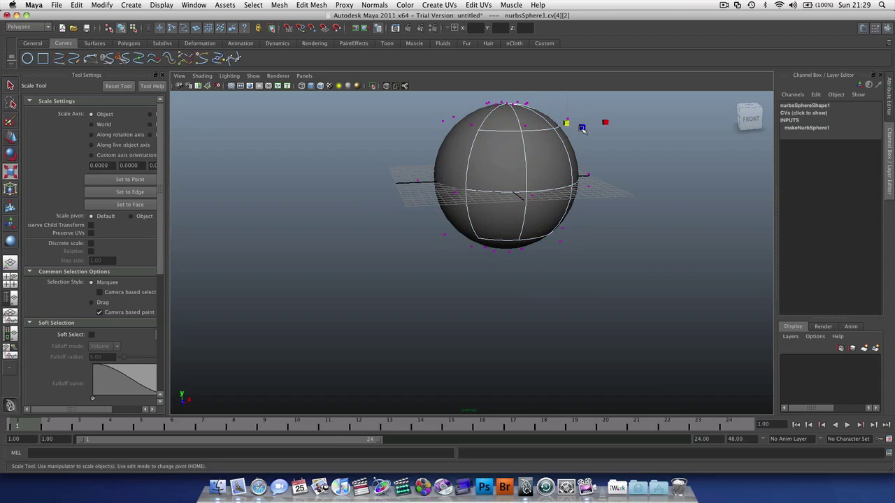
key(w)
alt+drag(581, 129, 552, 227)
key(z)
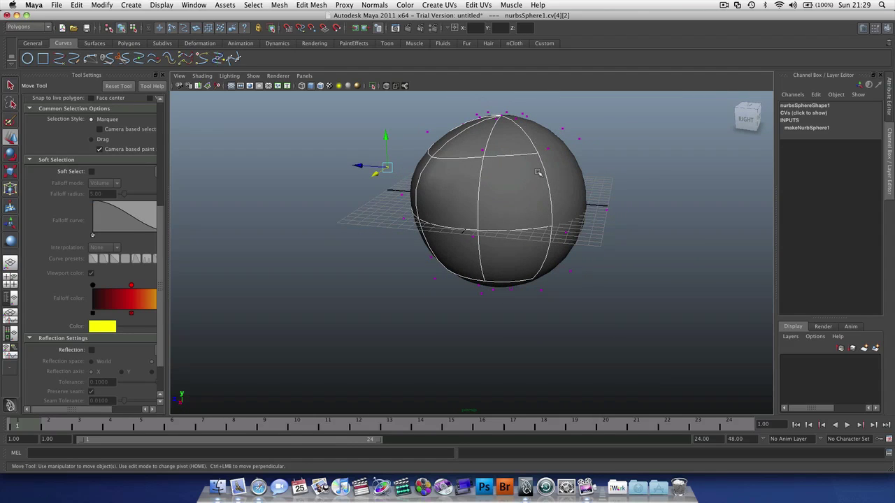
alt+drag(538, 172, 675, 171)
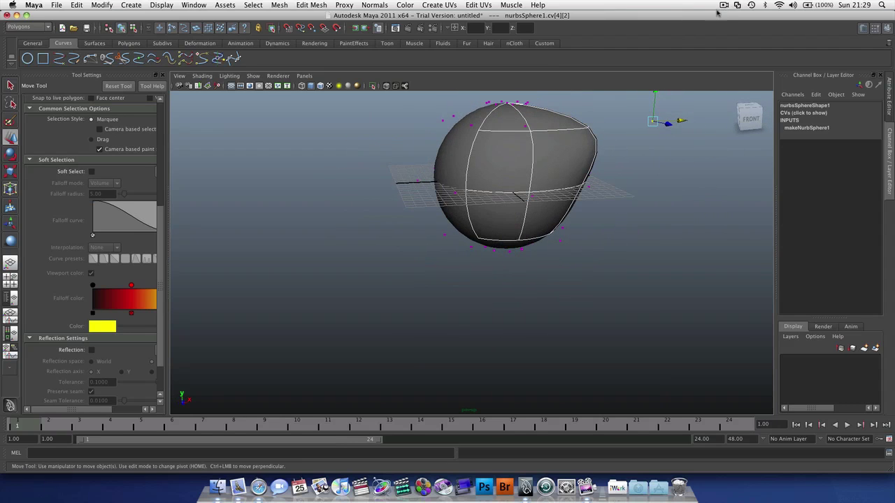
click(671, 293)
alt+drag(670, 293, 399, 209)
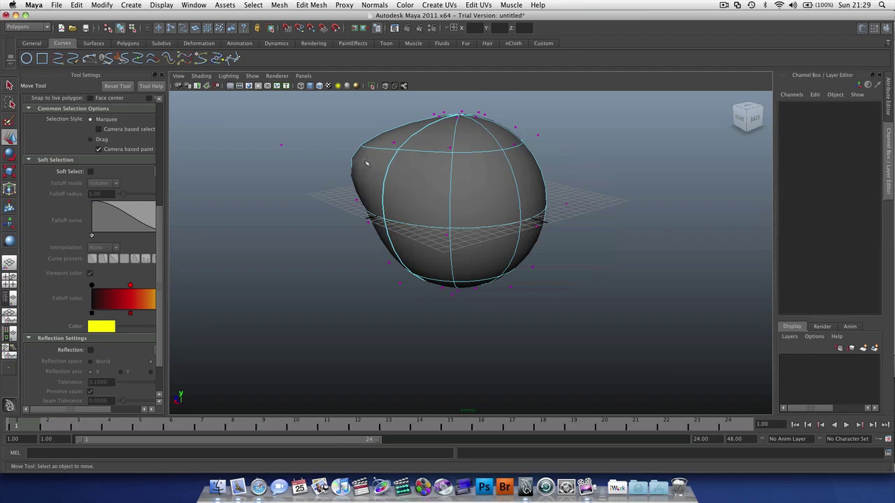
alt+drag(363, 156, 593, 163)
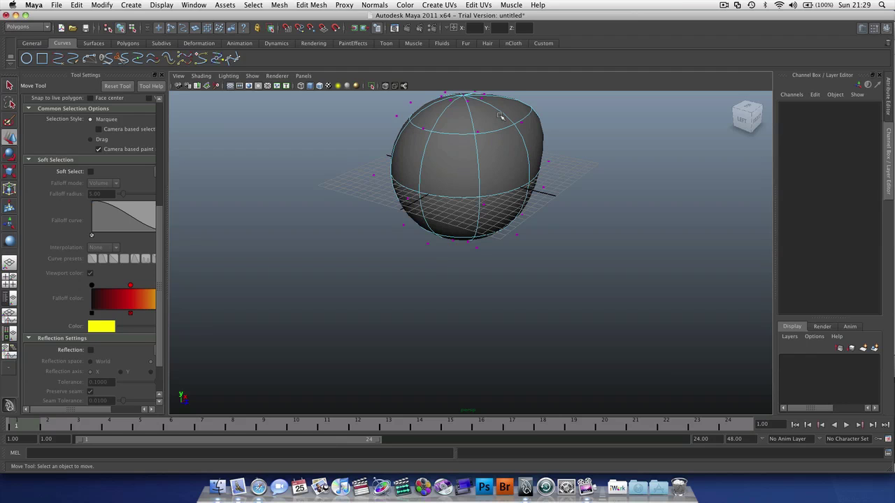
alt+drag(509, 131, 530, 127)
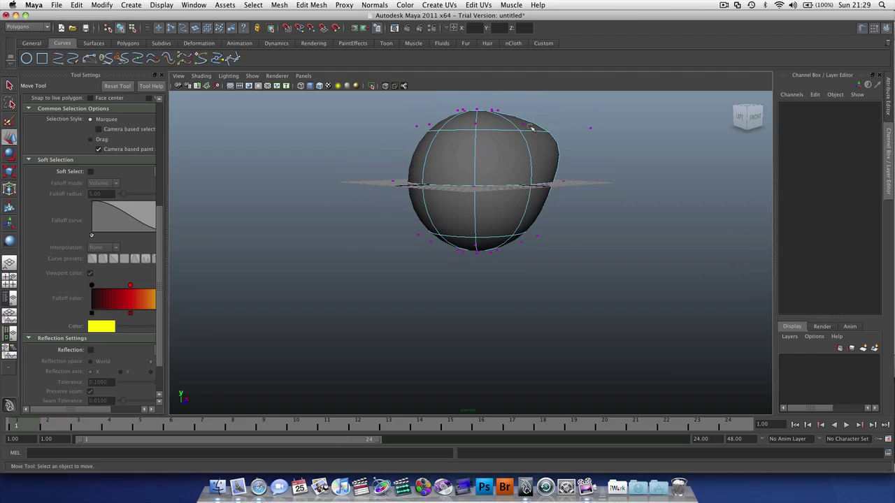